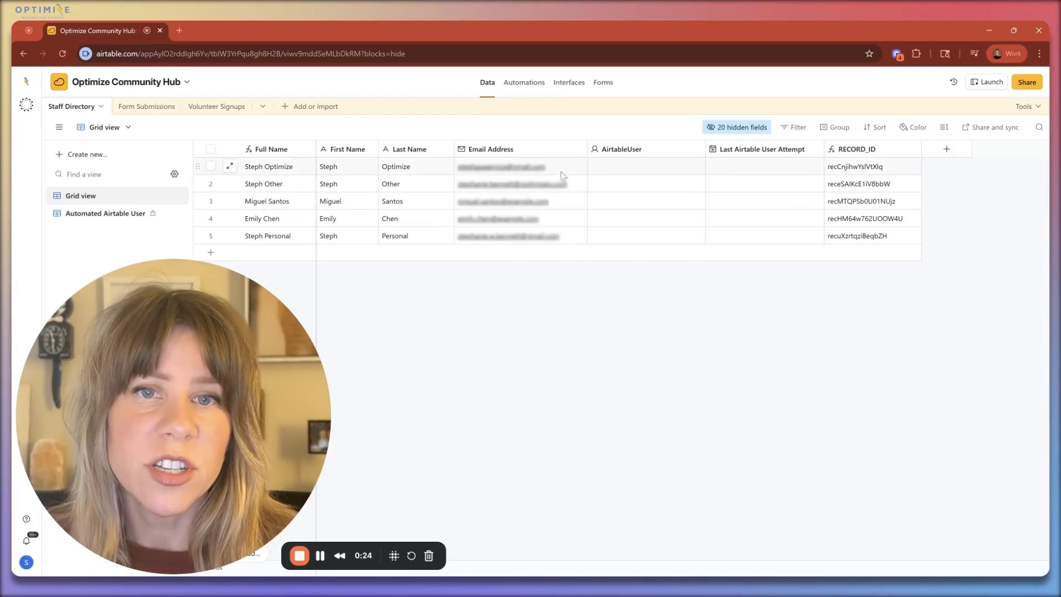
Step: Review the AirtableUser field's configuration in the Staff Directory table and save it
double_click(614, 150)
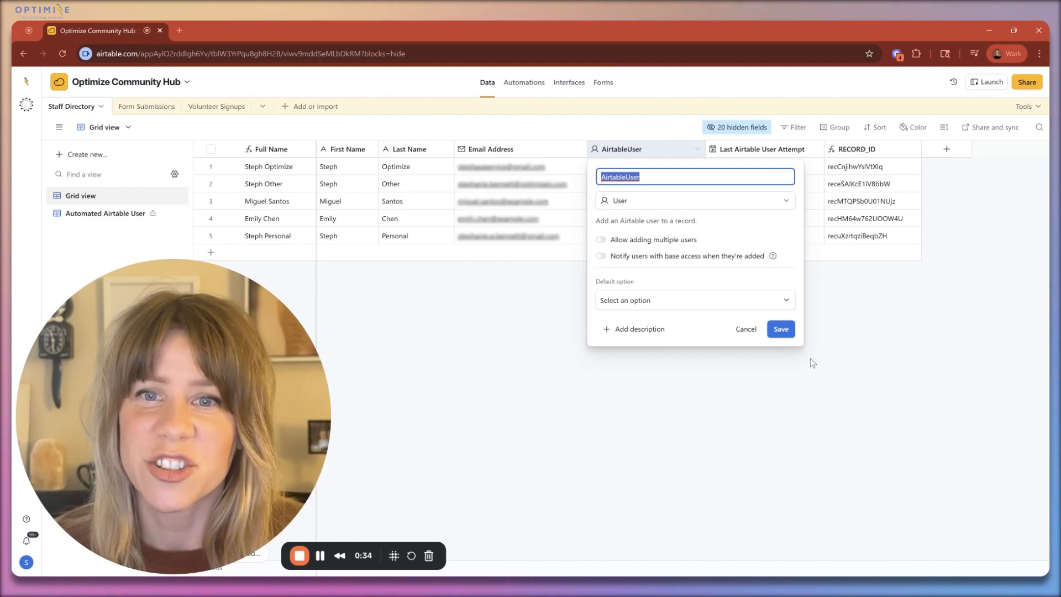
left_click(781, 329)
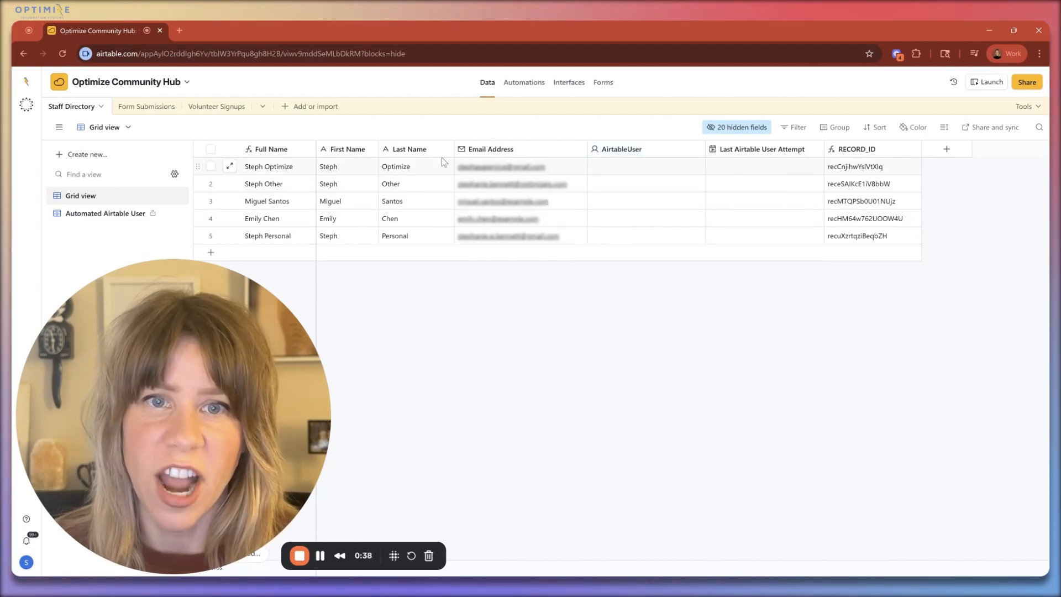
Step: Copy the first record's email address into its AirtableUser cell and check that user's base access
left_click(567, 173)
key("ctrl+c")
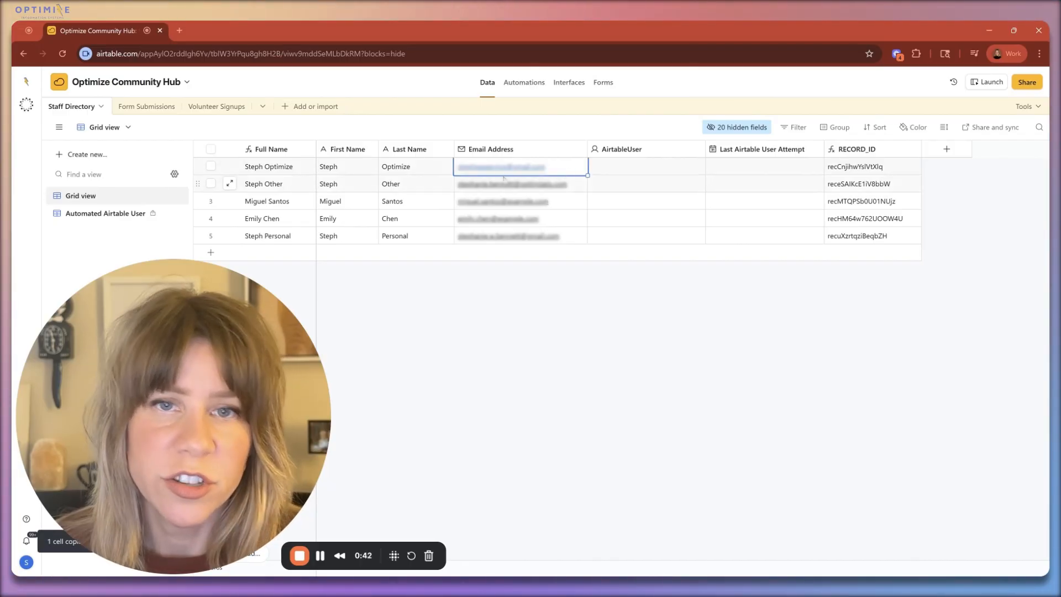
left_click(617, 175)
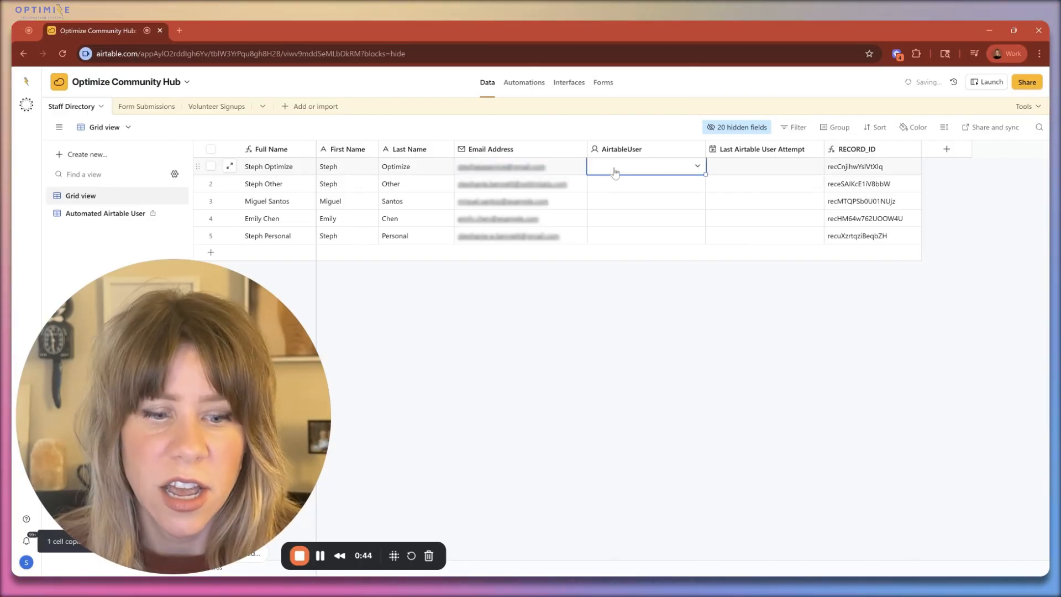
key("ctrl+v")
left_click(694, 392)
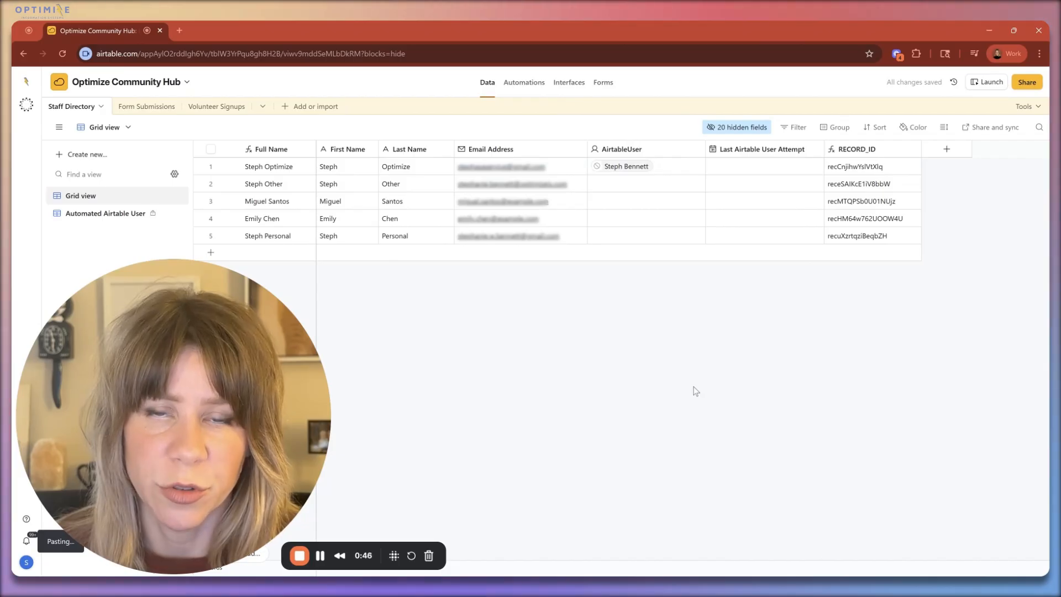
left_click(613, 167)
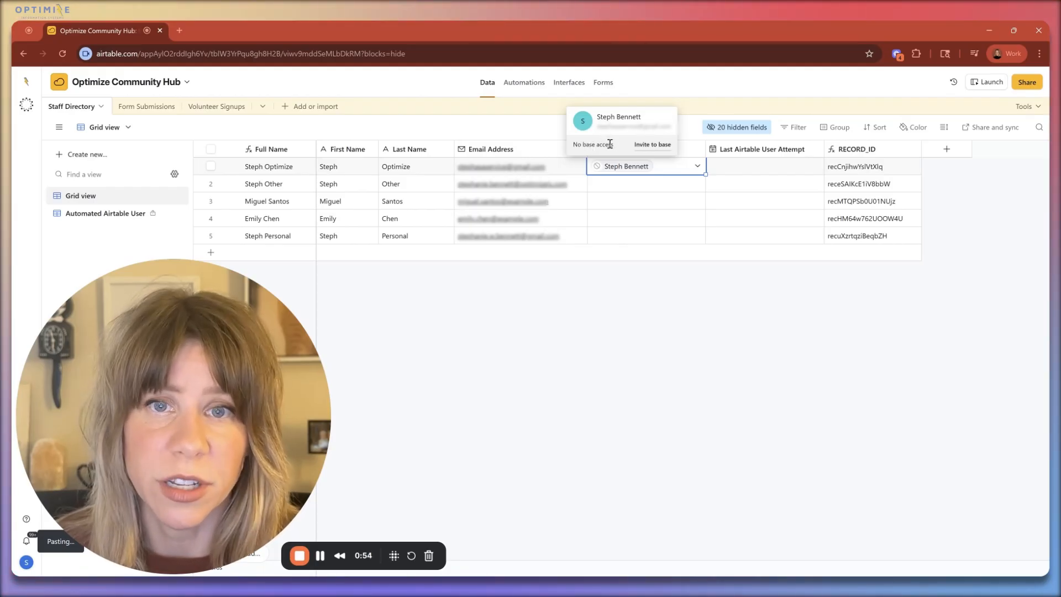
Step: Copy the second record's email address into its AirtableUser cell and check that user's base access
left_click(576, 187)
key("ctrl+c")
left_click(633, 188)
key("ctrl+v")
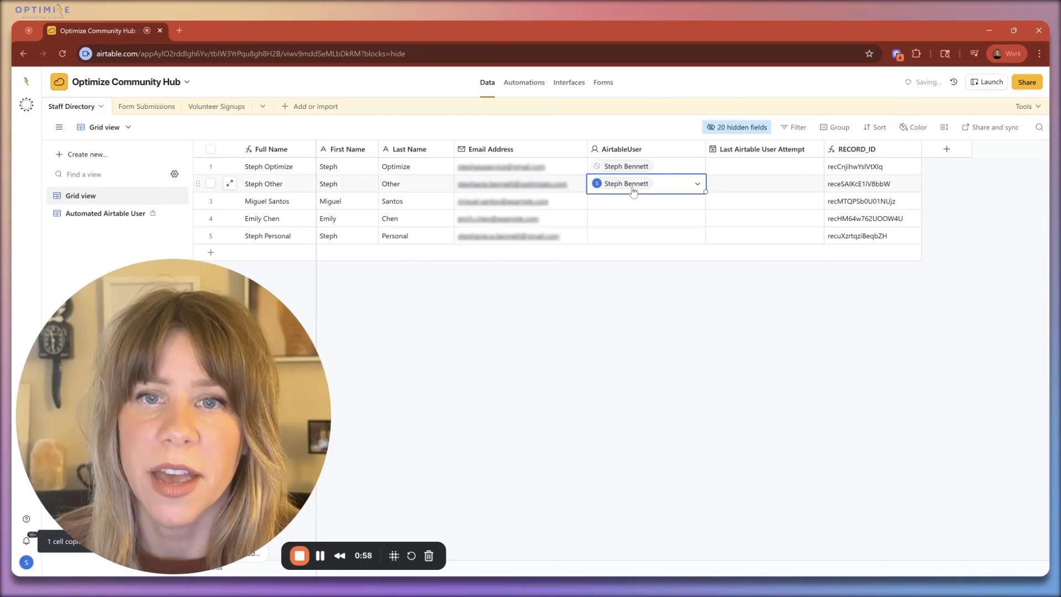
left_click(631, 190)
left_click(632, 189)
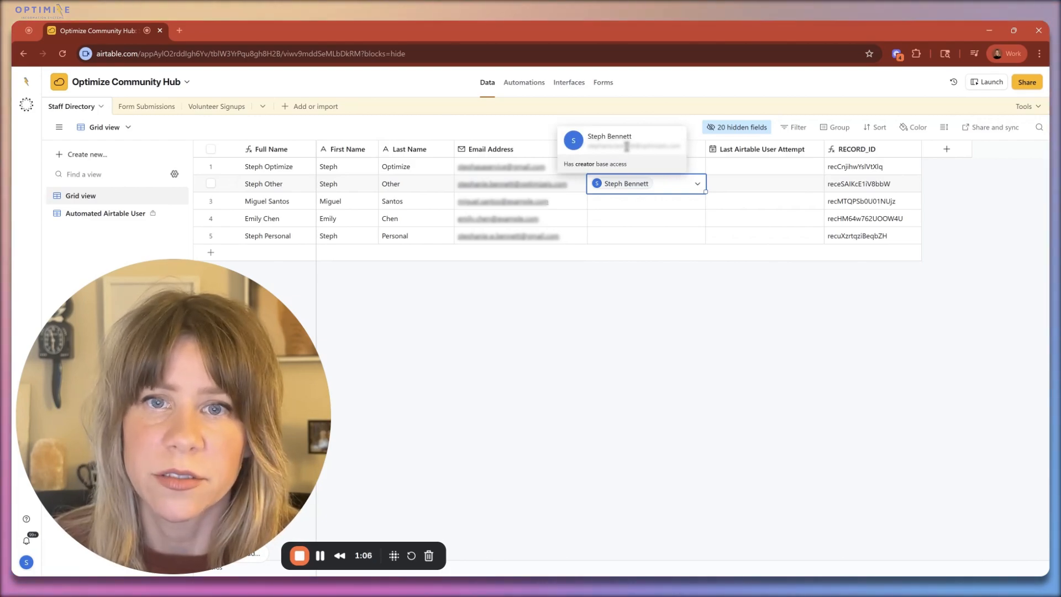
left_click(639, 125)
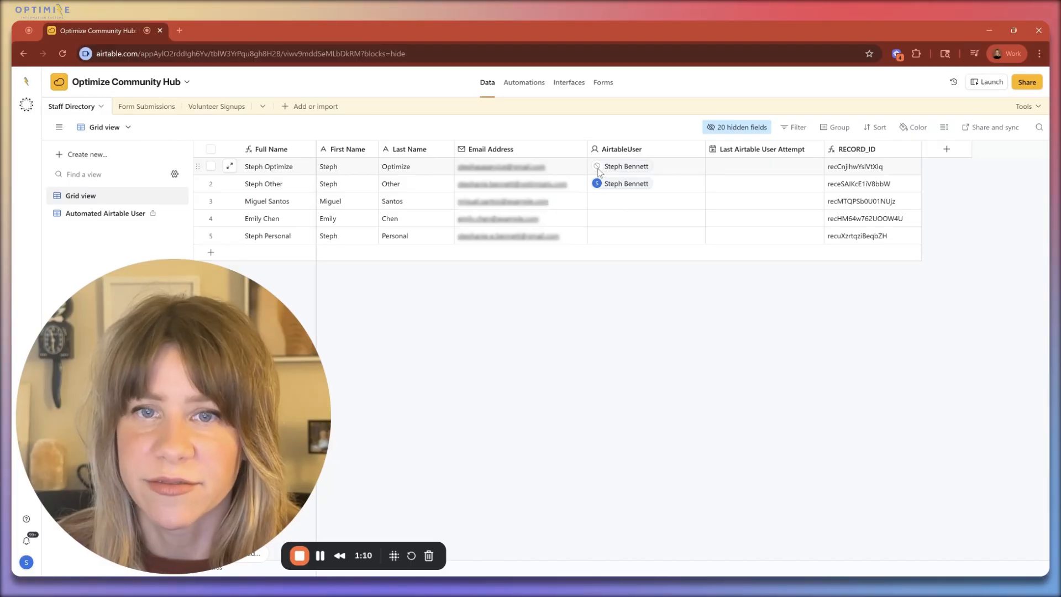
Step: Try to paste the third record's email address into its AirtableUser cell
left_click(564, 202)
key("ctrl+c")
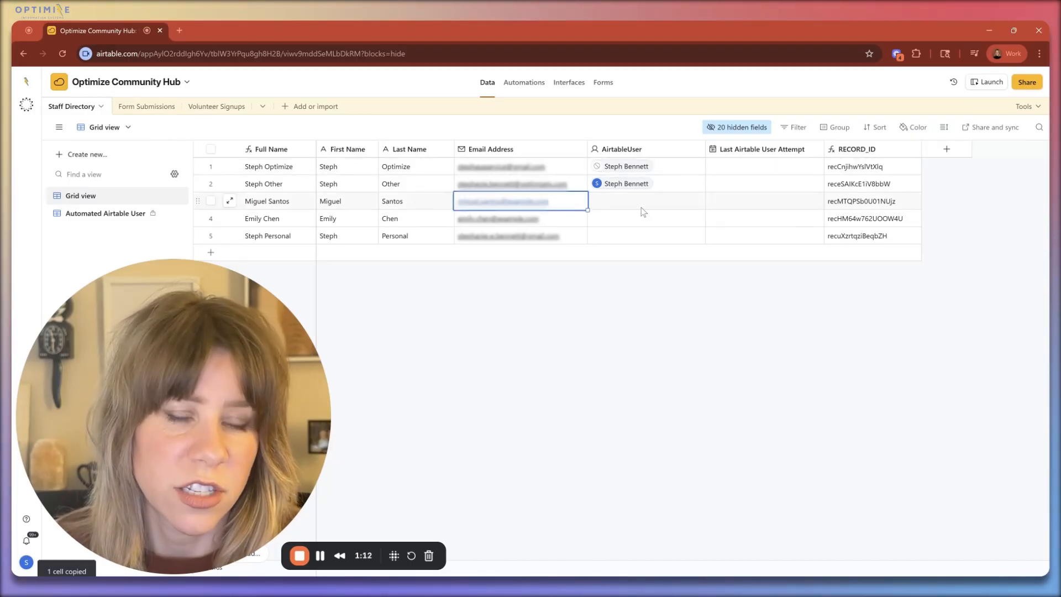
left_click(643, 204)
key("ctrl+v")
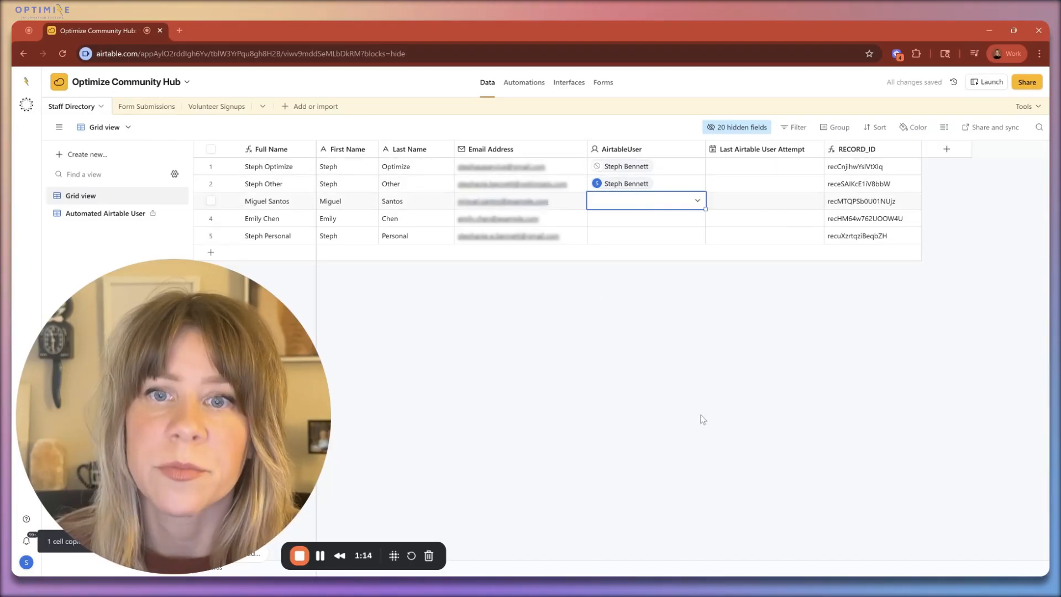
left_click(702, 419)
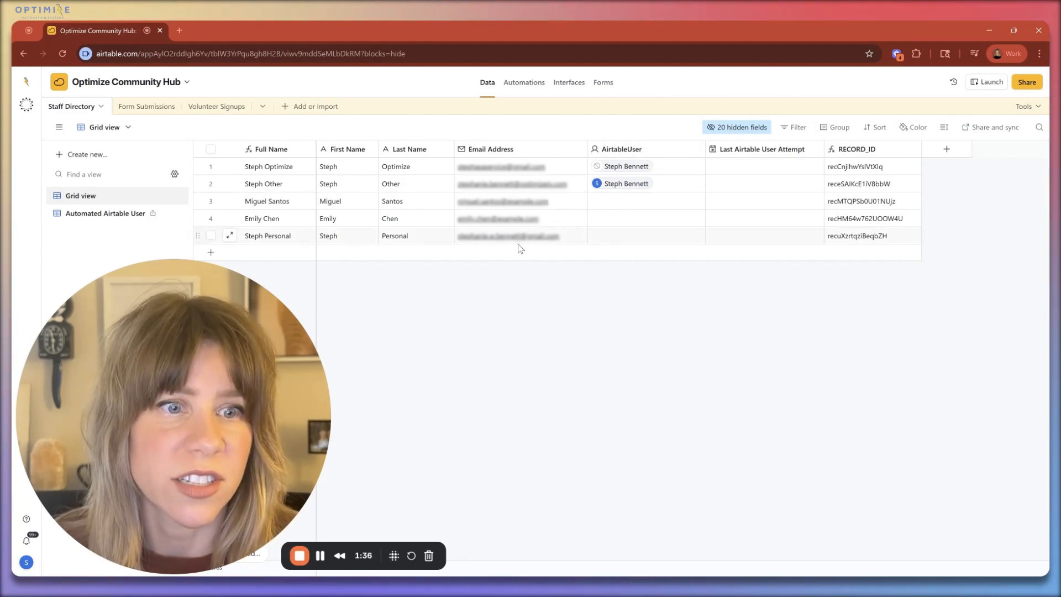
Step: Review the "Connect Airtable User - new email" automation from its trigger and 20 second delay script to the Find records conditions and conditional group
left_click(523, 84)
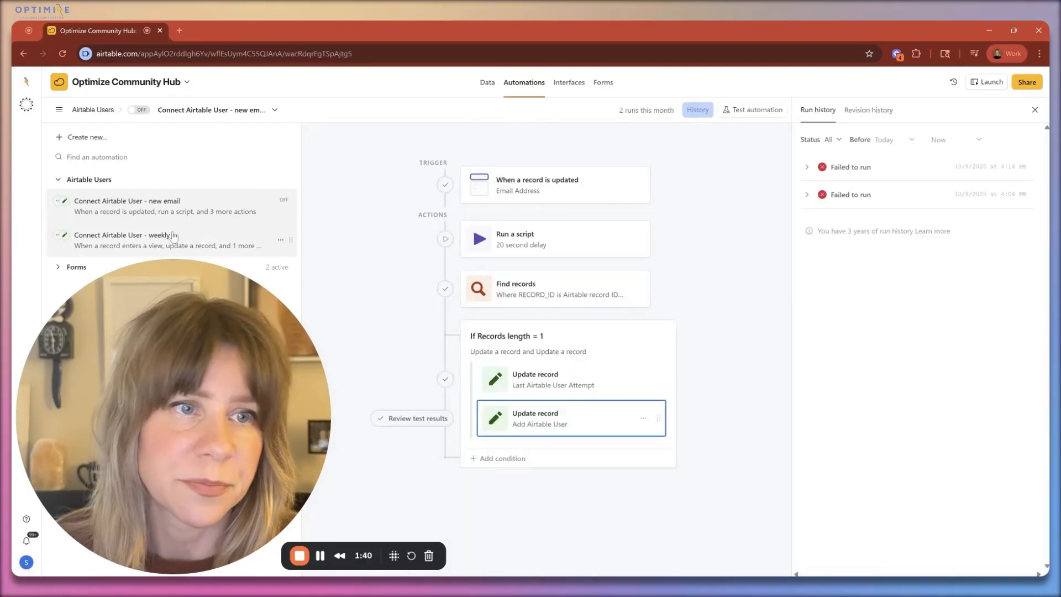
left_click(558, 191)
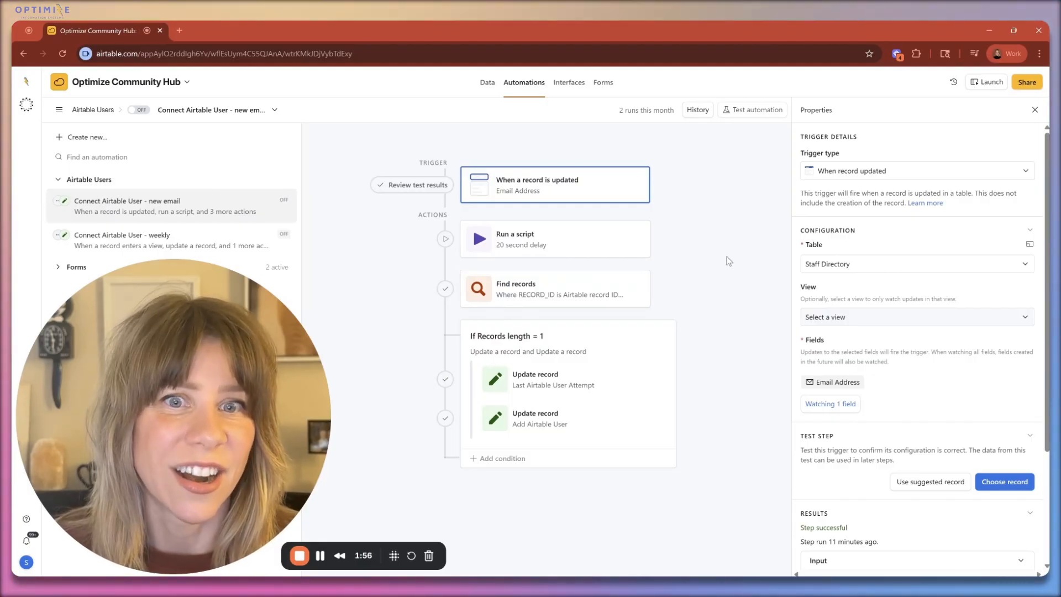
left_click(537, 247)
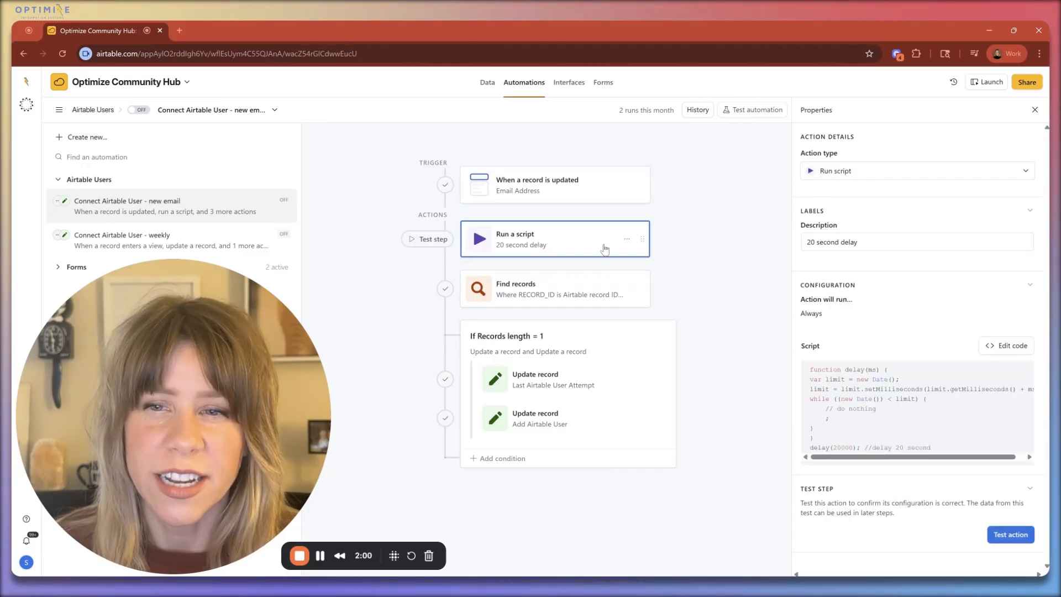
left_click(998, 347)
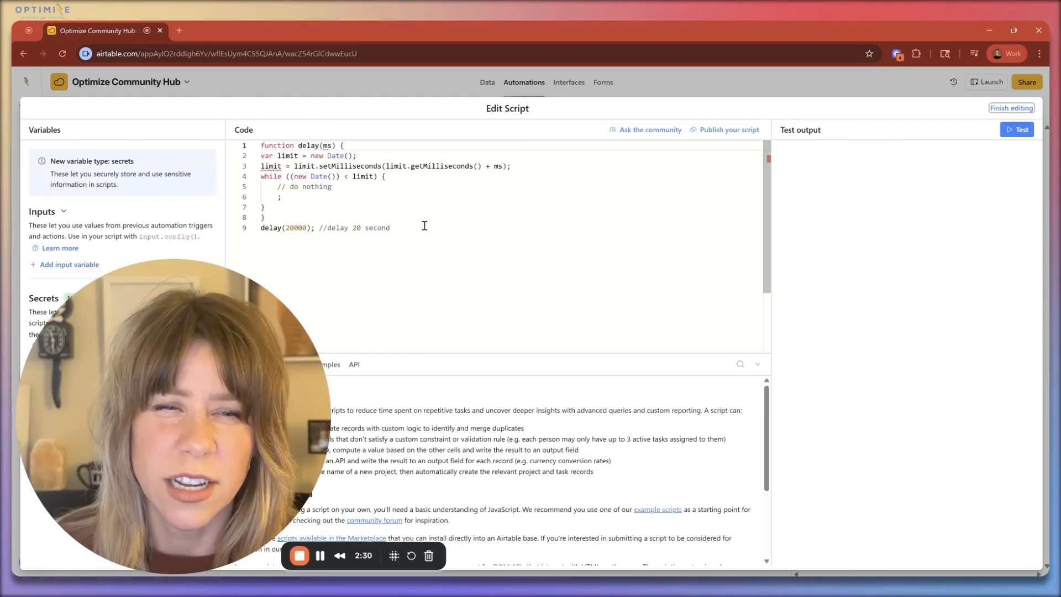
left_click(1012, 108)
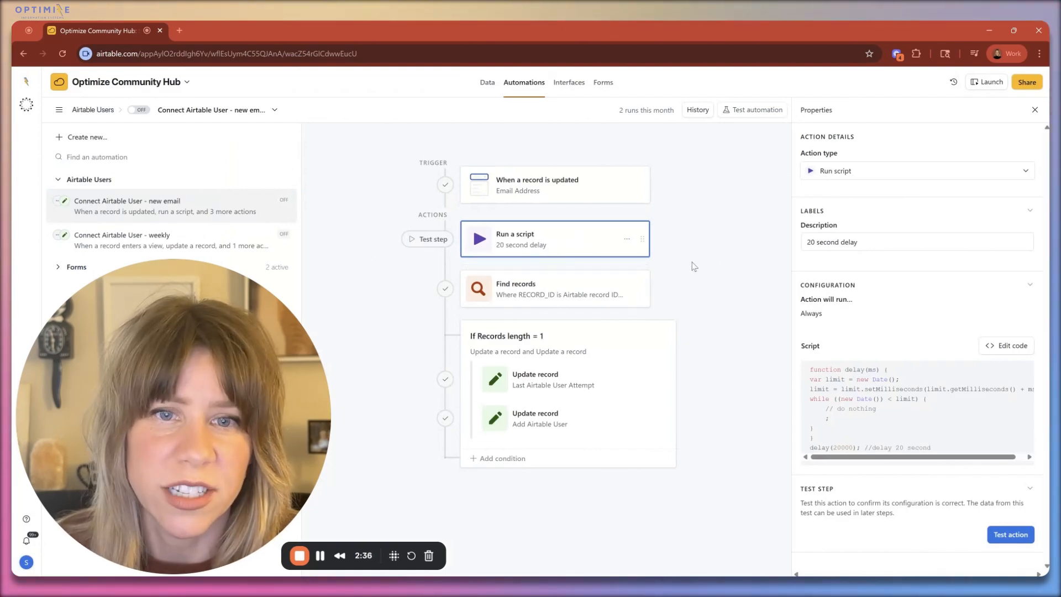
left_click(543, 290)
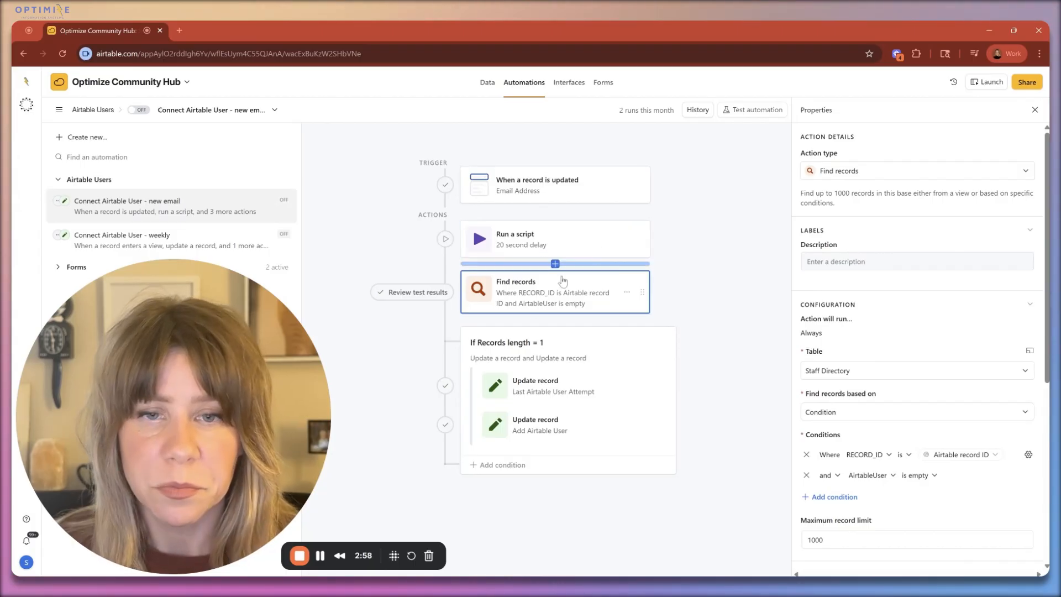
left_click(563, 348)
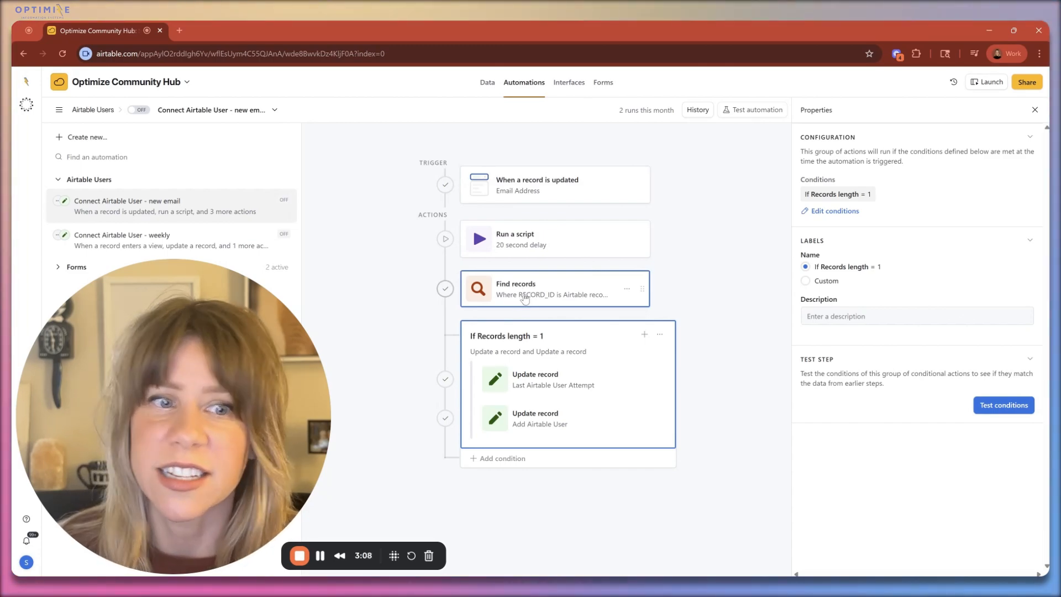
Step: Set Last Airtable User Attempt to Actual run time in the first Update record action, and check the second action's AirtableUser mapping
left_click(537, 378)
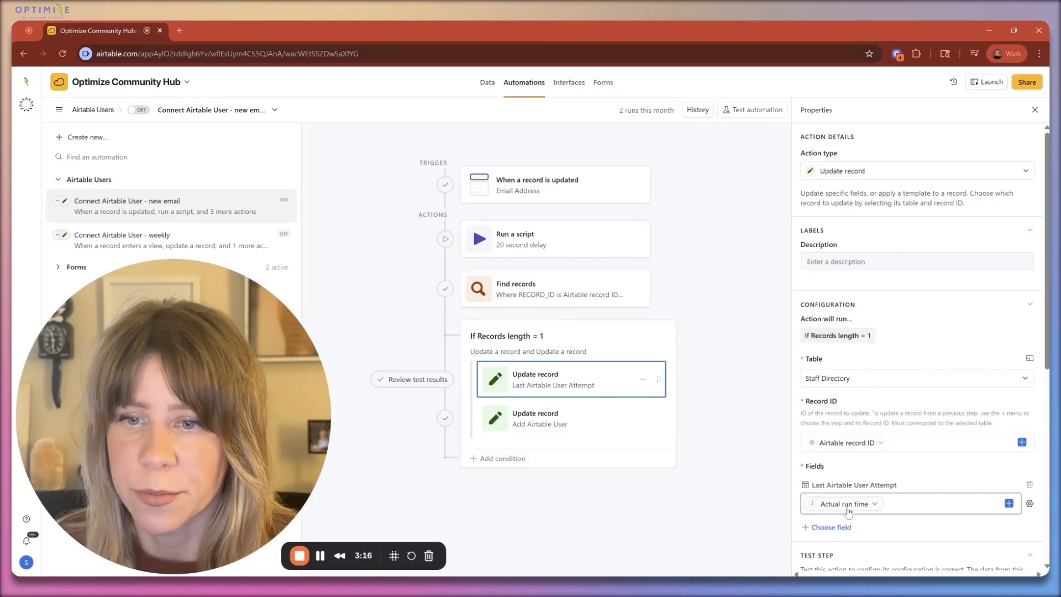
left_click(908, 502)
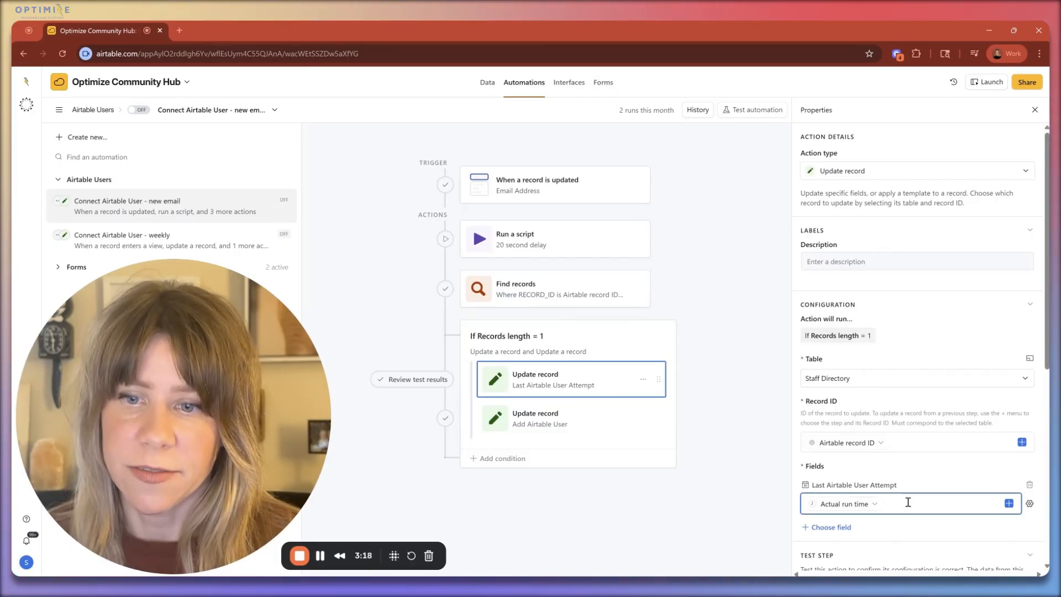
left_click(1009, 503)
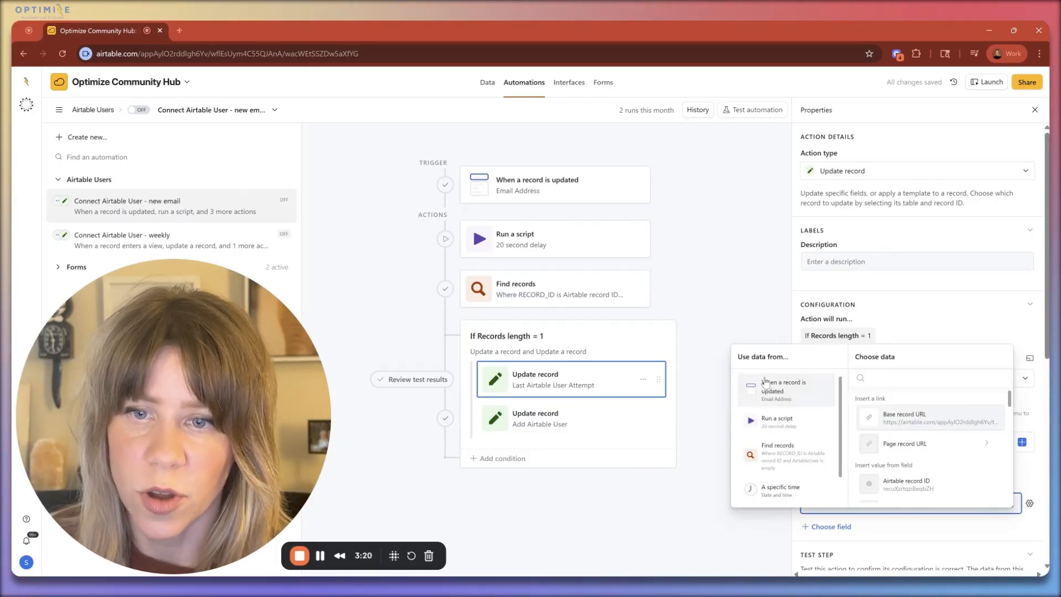
left_click(783, 491)
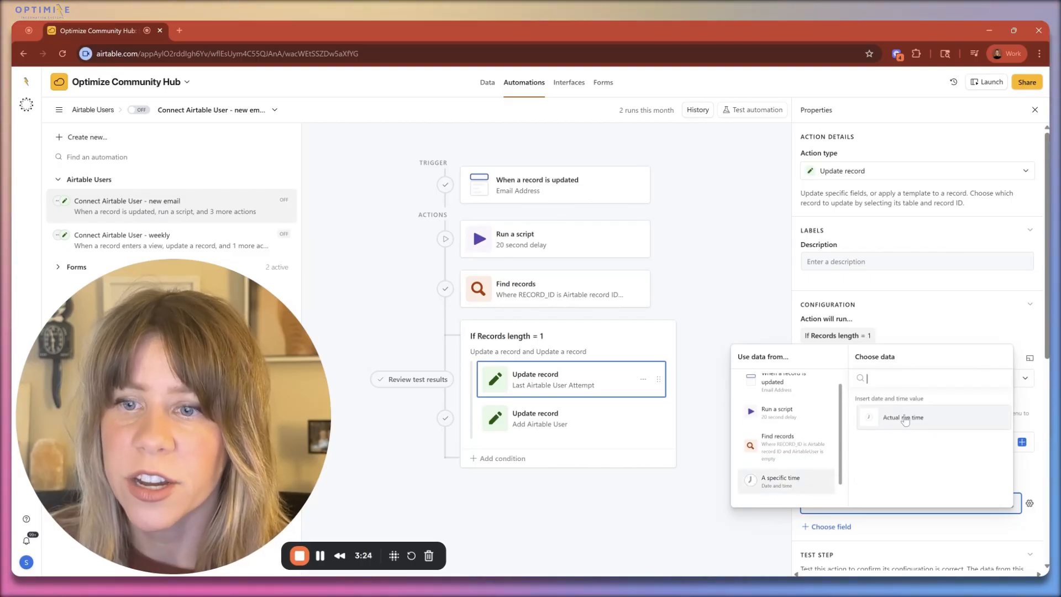
left_click(901, 414)
left_click(756, 508)
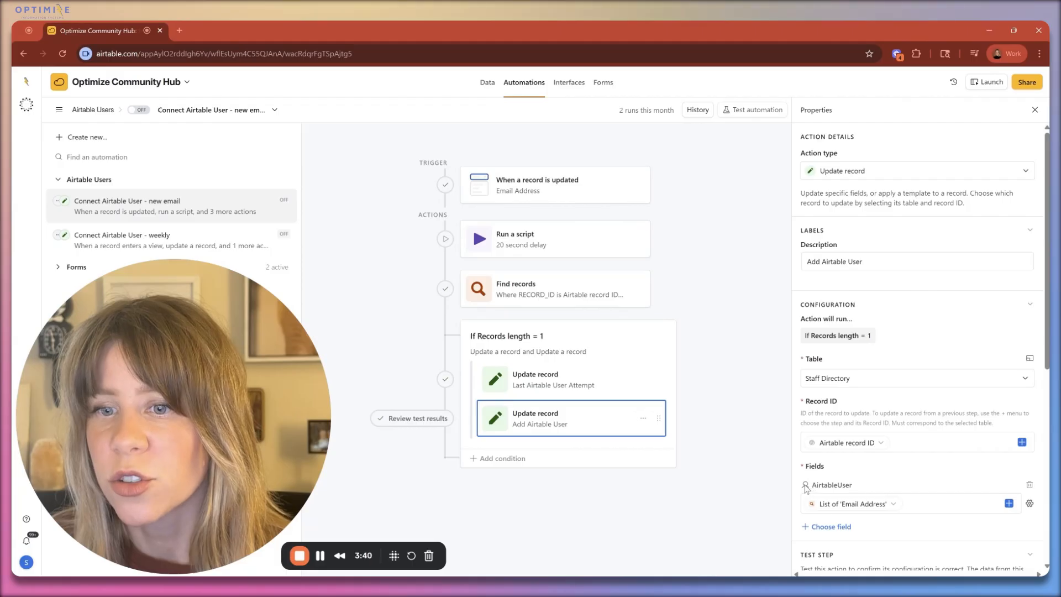
left_click(921, 503)
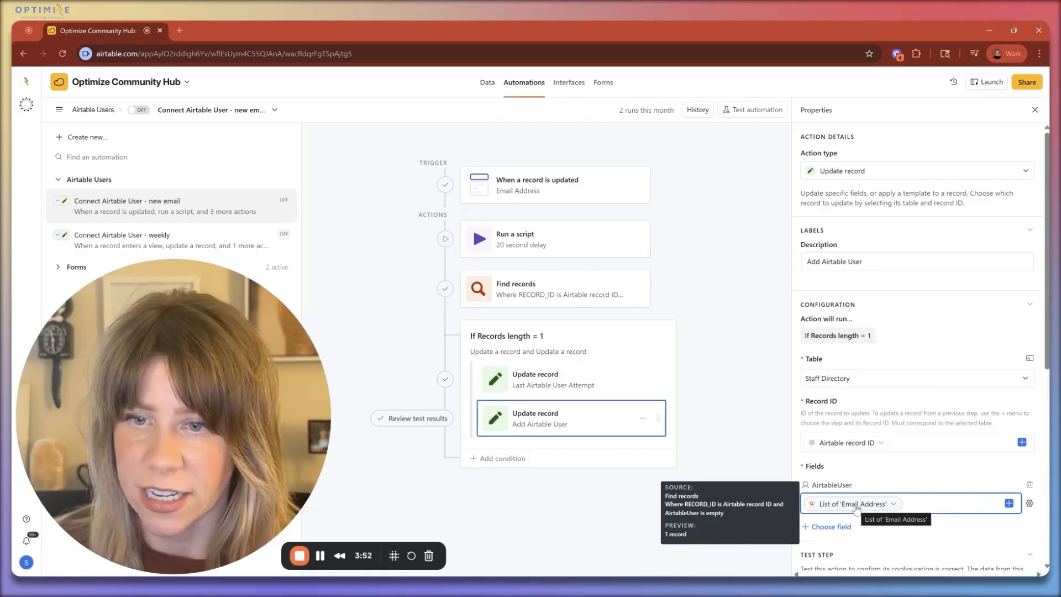
Step: Test the "When a record is updated" trigger with a chosen record and view the Find records test settings
left_click(546, 189)
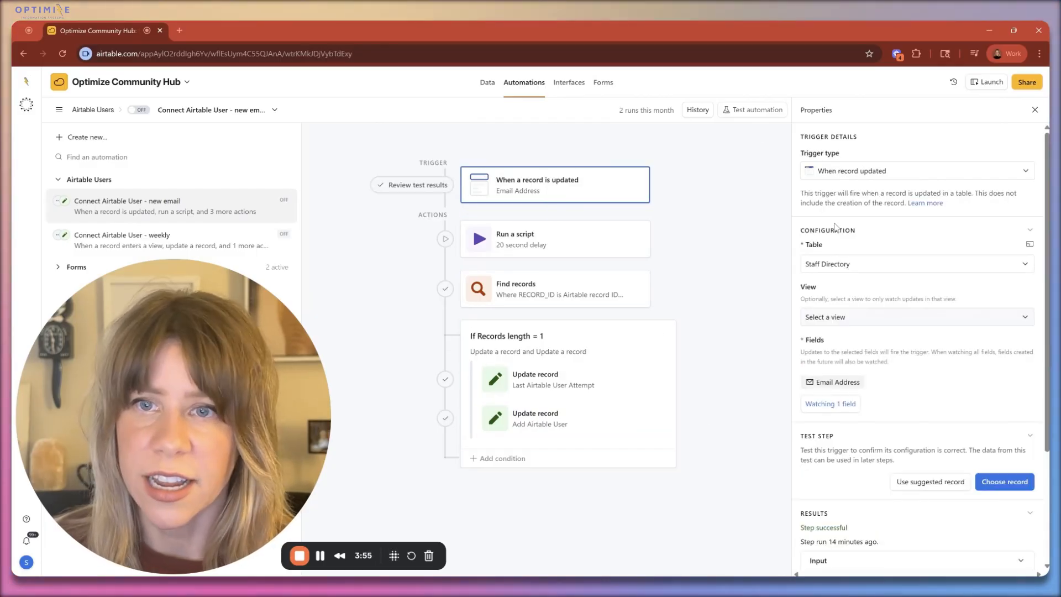
left_click(1012, 489)
left_click(541, 327)
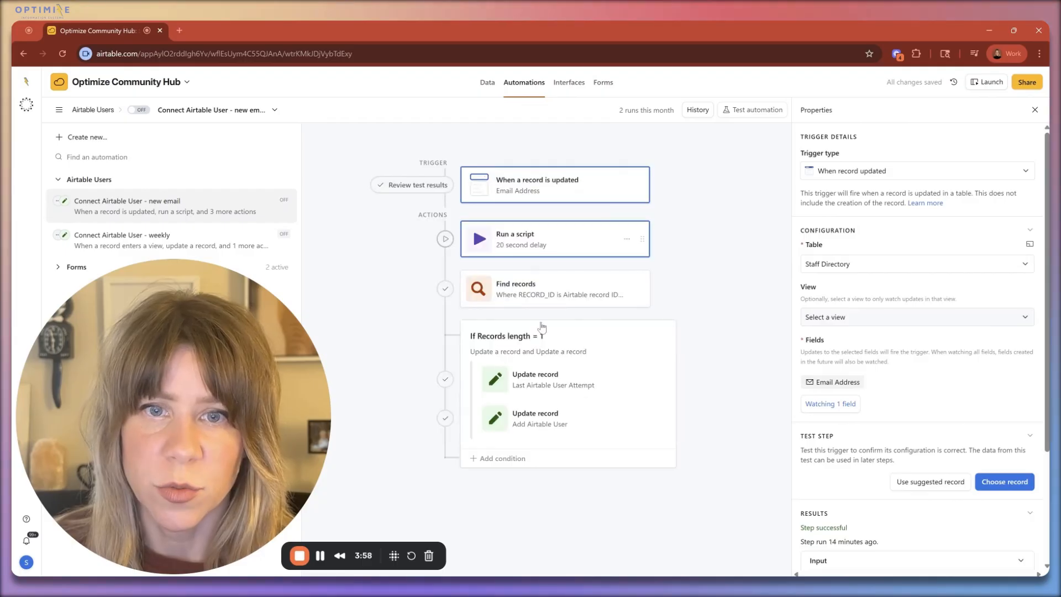
left_click(539, 293)
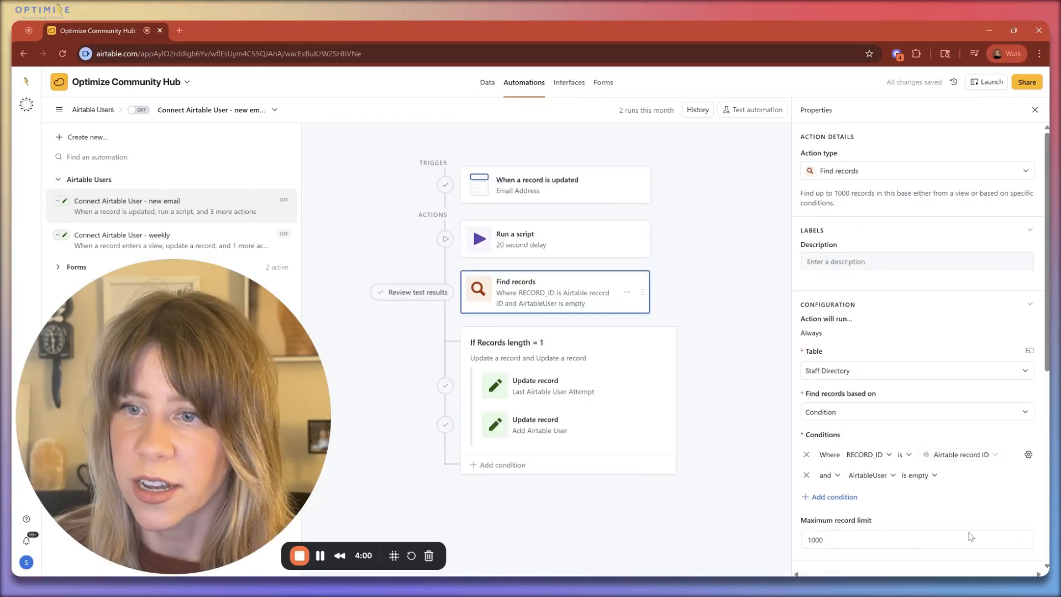
scroll(971, 537, "down", 5)
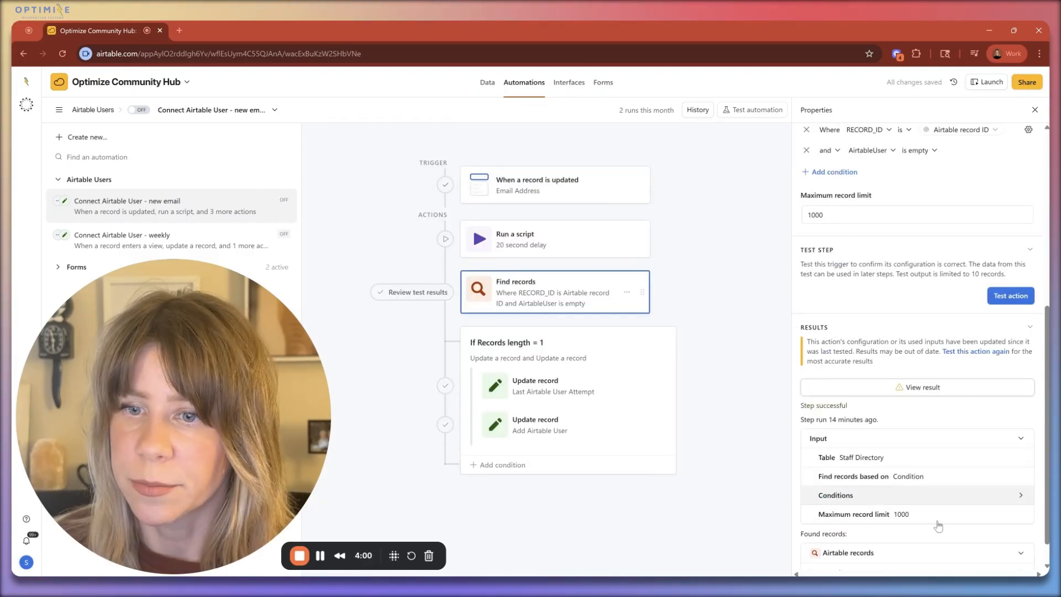
Step: Clear the AirtableUser cells of the first two Staff Directory records and return to the automation
left_click(486, 82)
left_click(700, 204)
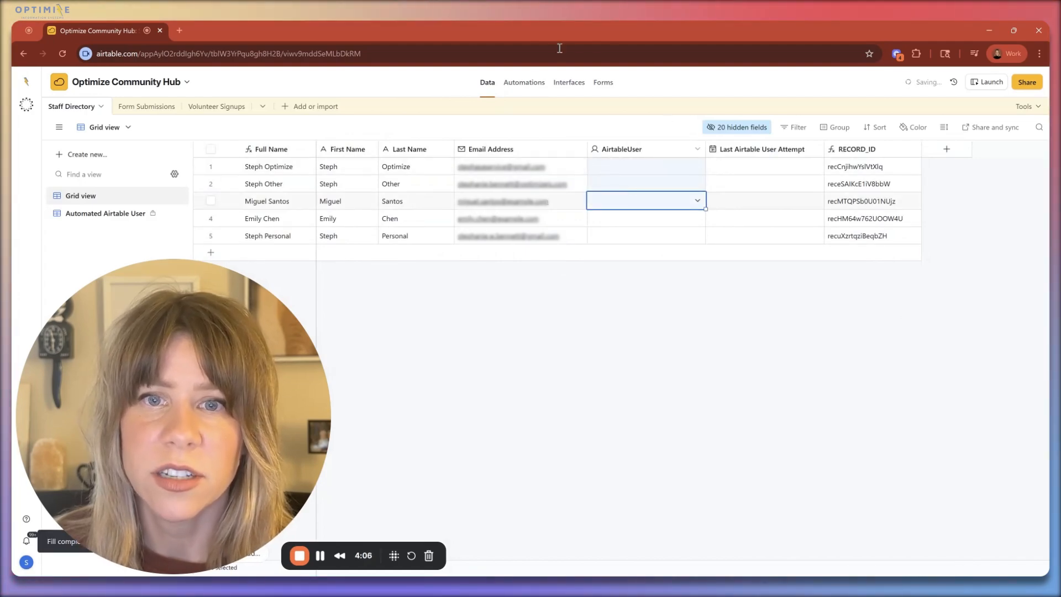
left_click(525, 83)
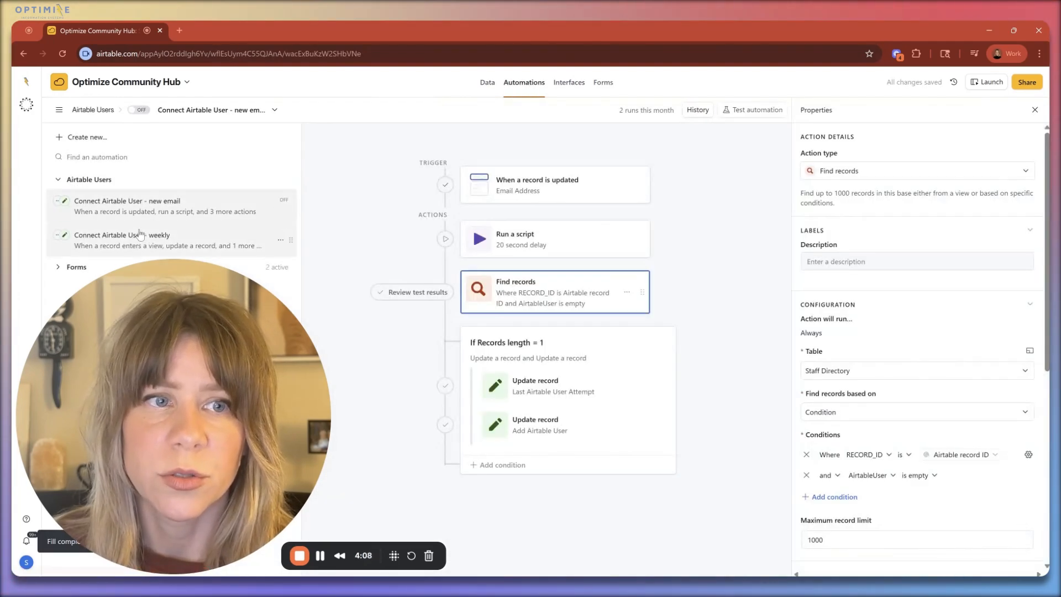
Step: Test the "When a record is updated" trigger again using the first Staff Directory record
left_click(553, 185)
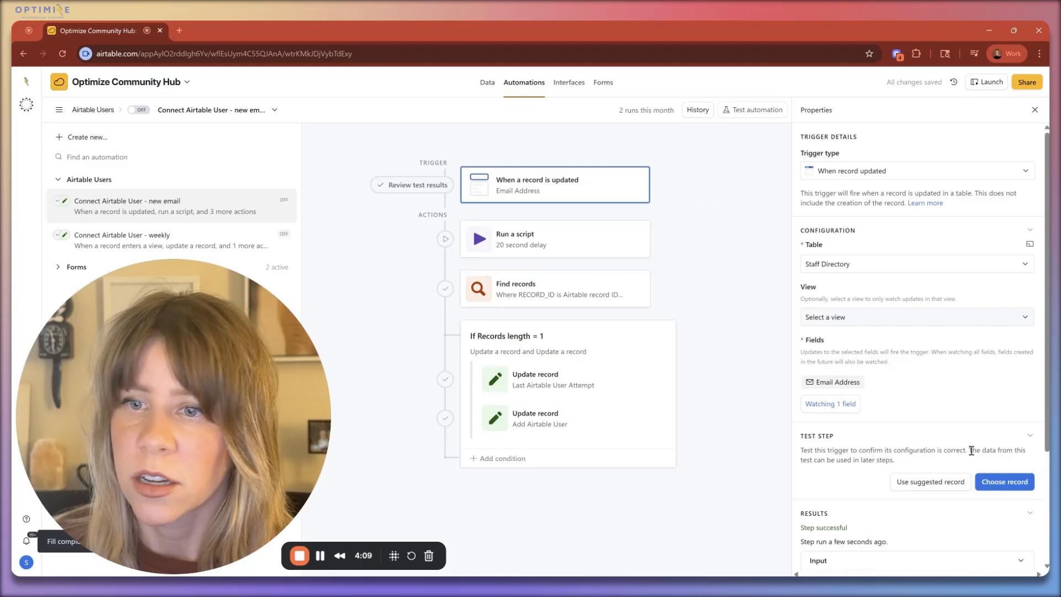
left_click(1005, 481)
left_click(532, 228)
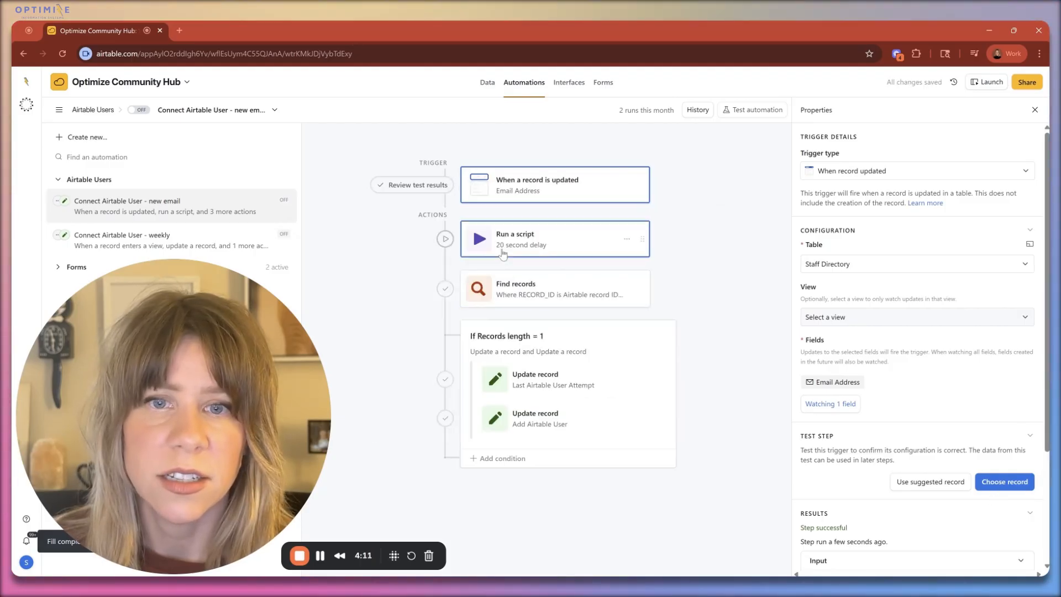
Step: Test the Find records action with the new trigger data and view its result
left_click(525, 289)
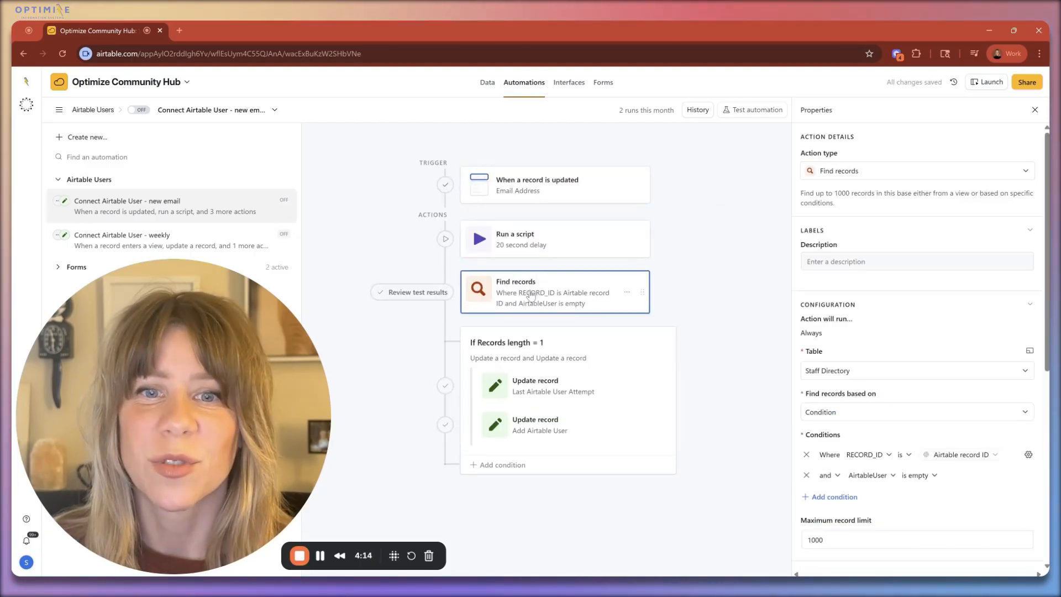
scroll(884, 487, "down", 6)
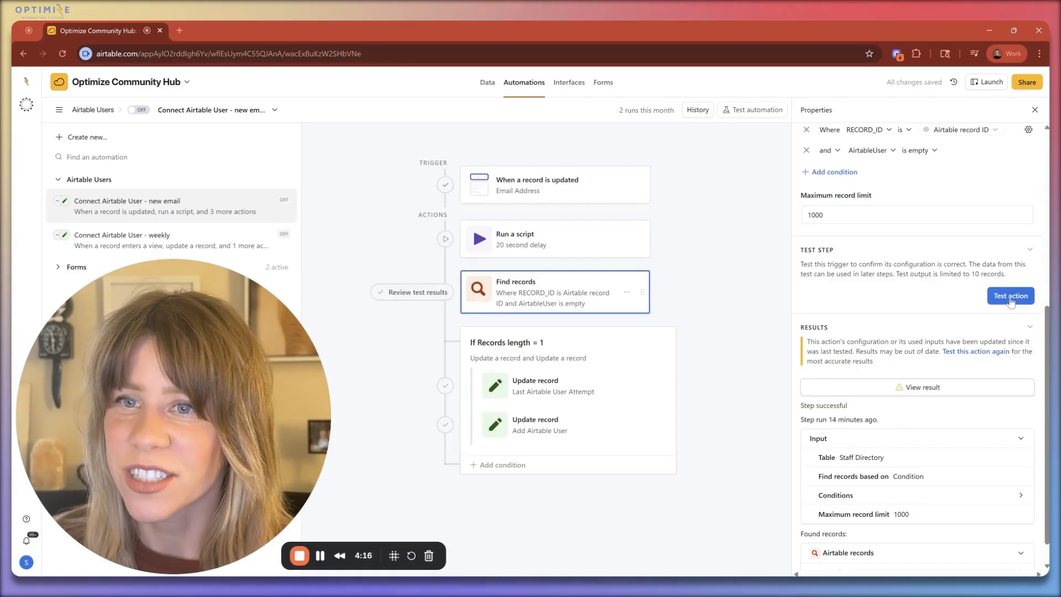
left_click(1011, 296)
scroll(907, 374, "down", 4)
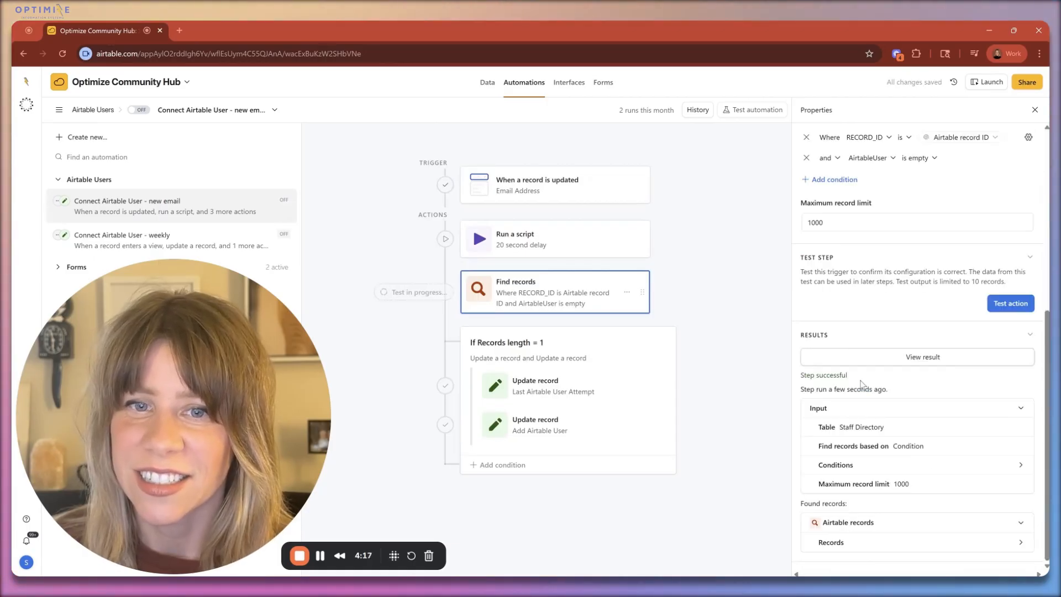
left_click(877, 357)
left_click(720, 214)
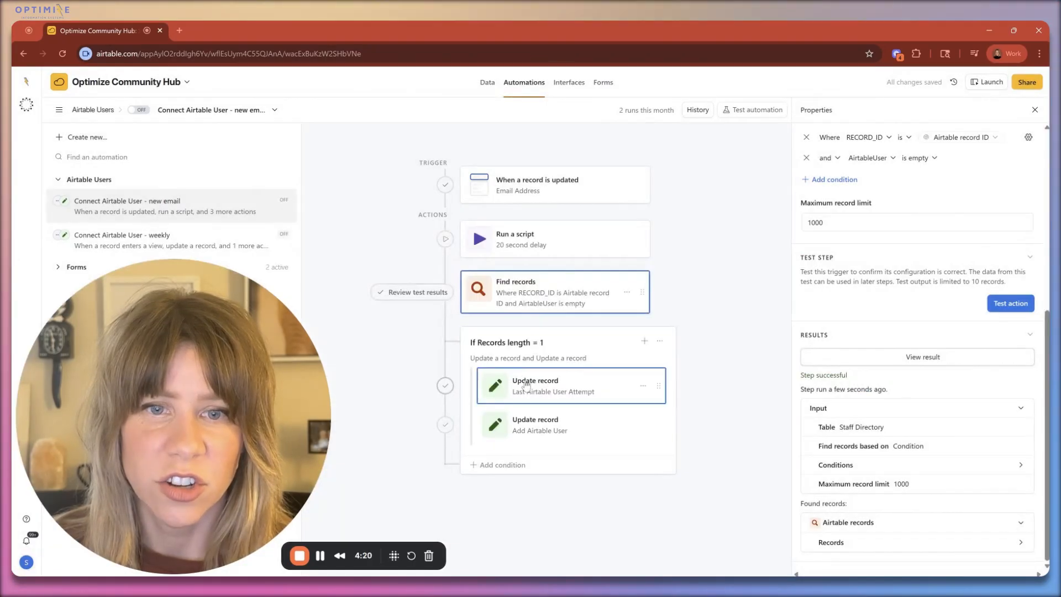
Step: Test the Last Airtable User Attempt update action using Run as configured, and dismiss its result
left_click(577, 385)
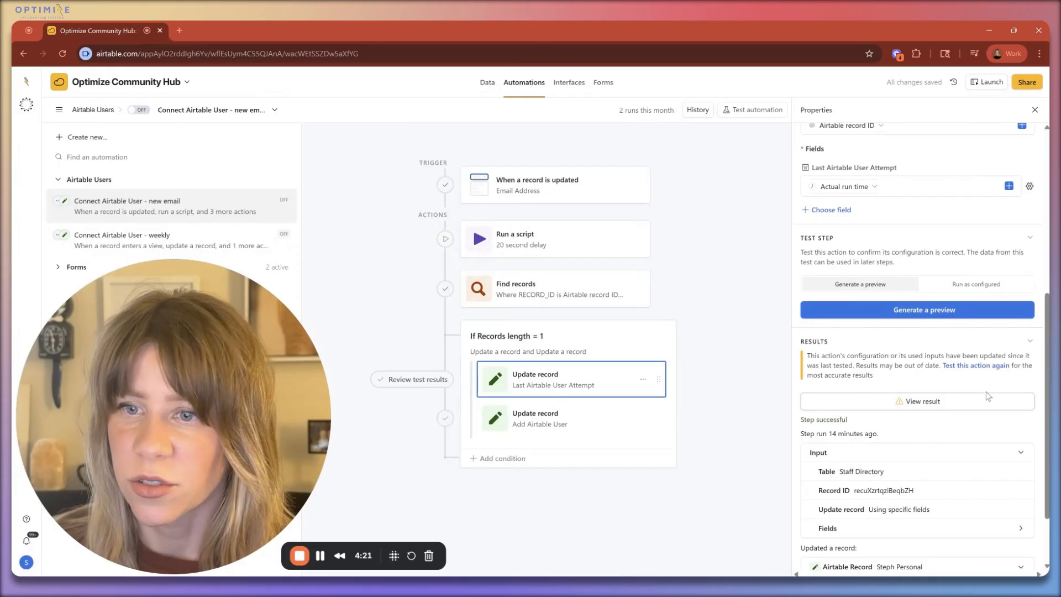
left_click(968, 286)
left_click(923, 310)
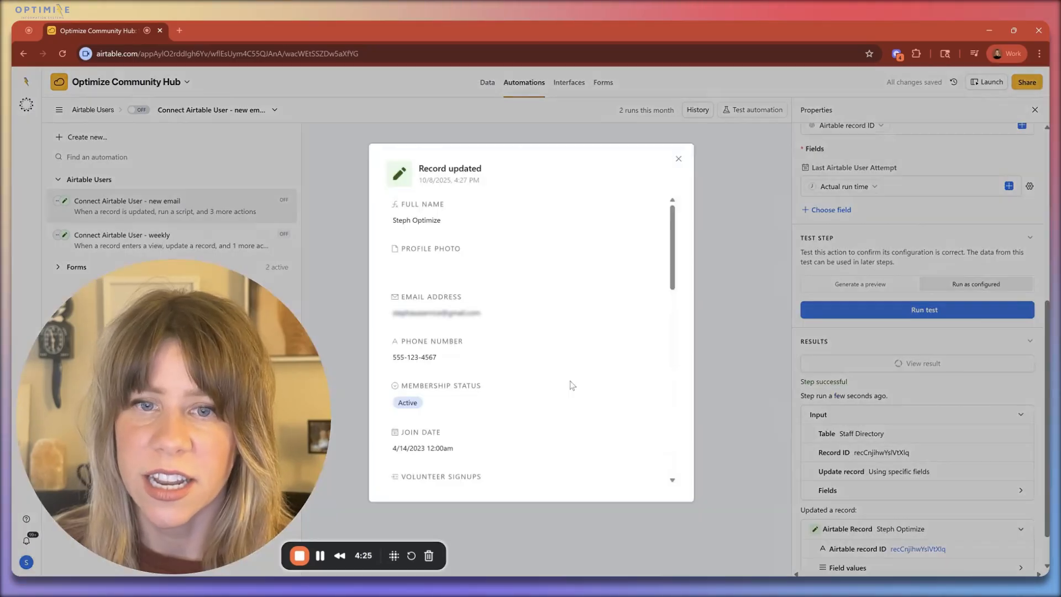
left_click(739, 305)
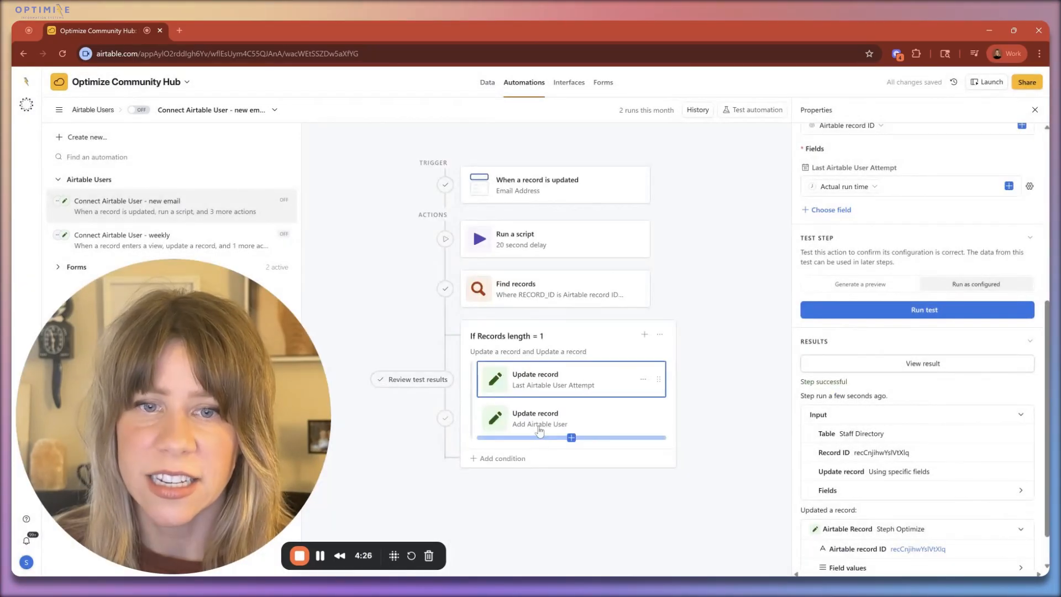
Step: Test the Add Airtable User update action using Run as configured, and check the record in the Staff Directory
left_click(541, 425)
left_click(977, 285)
left_click(937, 309)
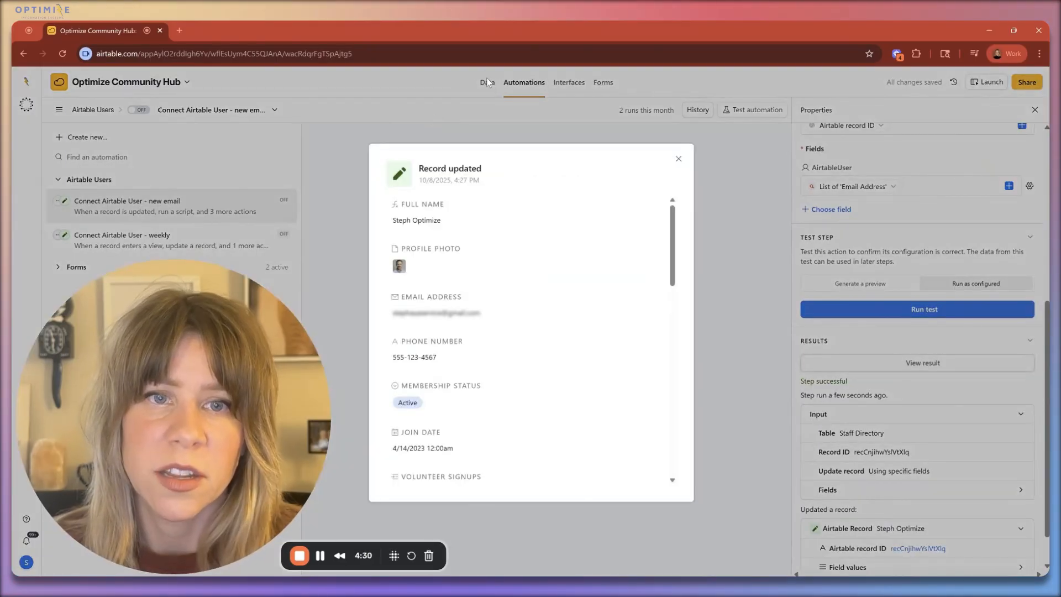
left_click(489, 82)
left_click(488, 83)
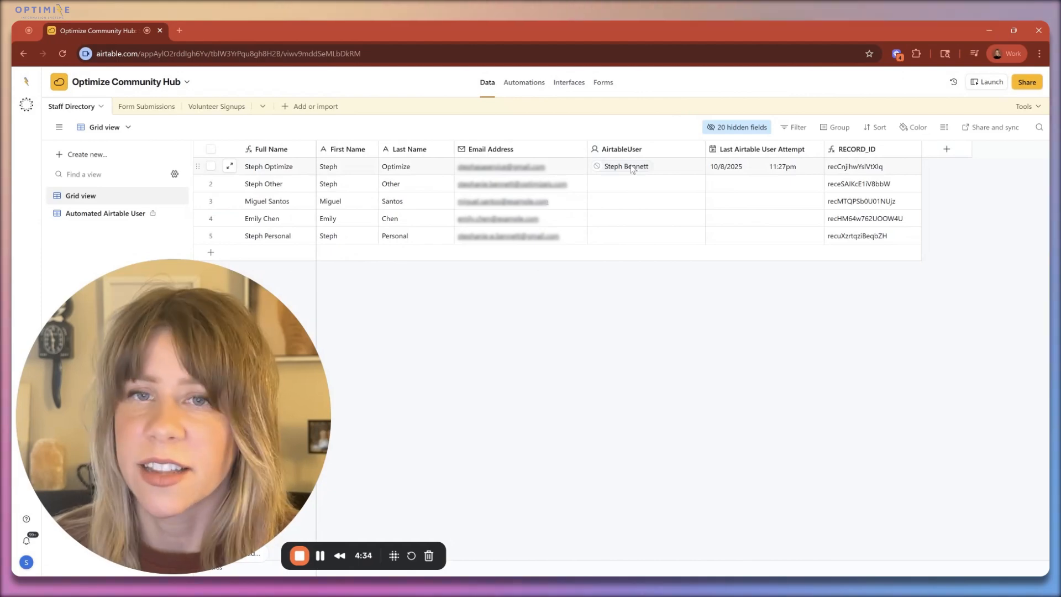
Step: Turn on the "Connect Airtable User - new email" automation and edit the email address of the third Staff Directory record
left_click(523, 86)
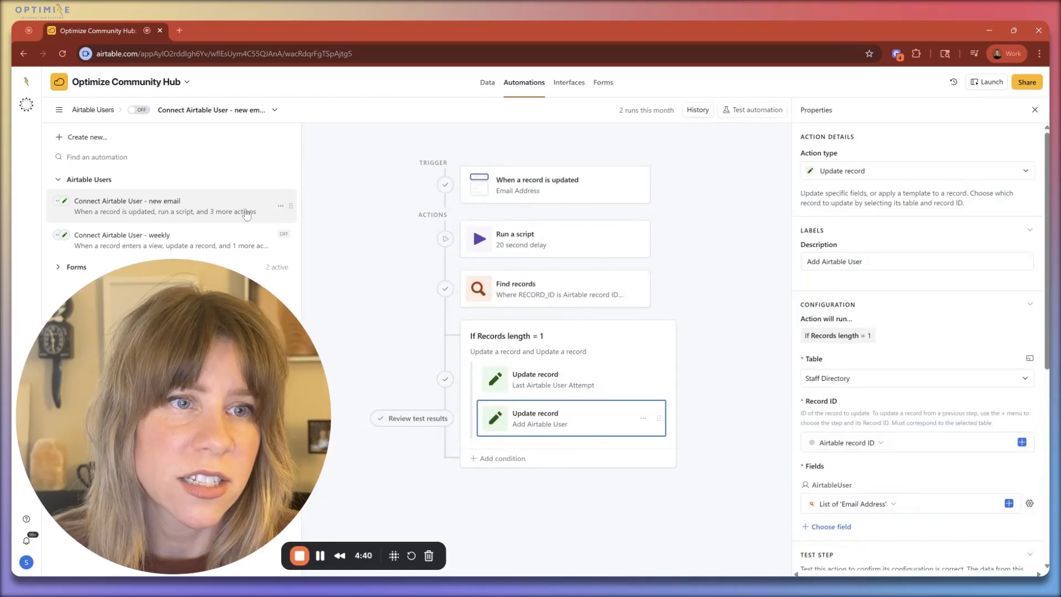
left_click(143, 114)
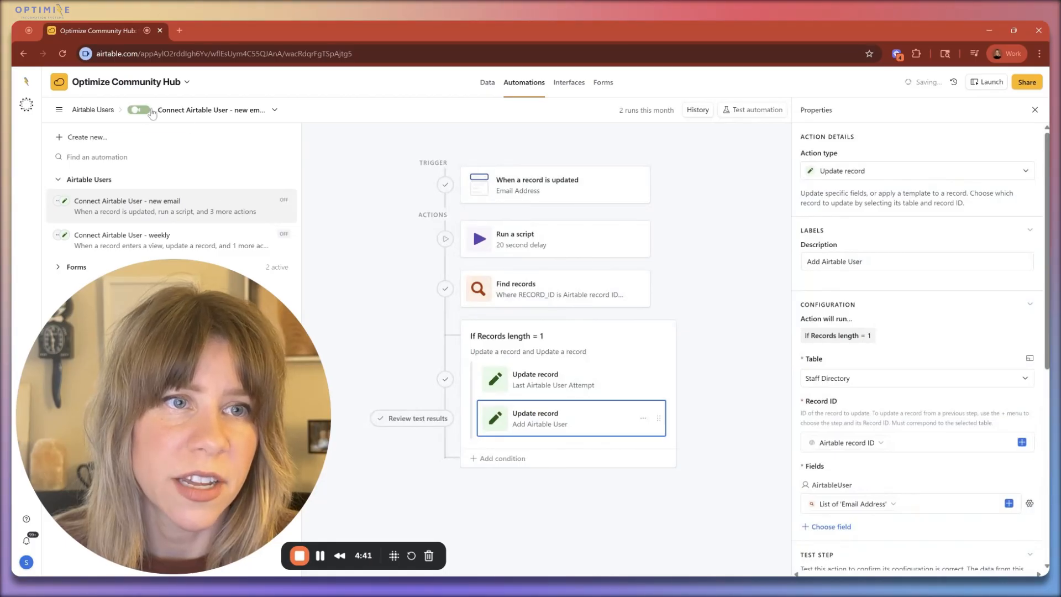
left_click(487, 82)
double_click(561, 200)
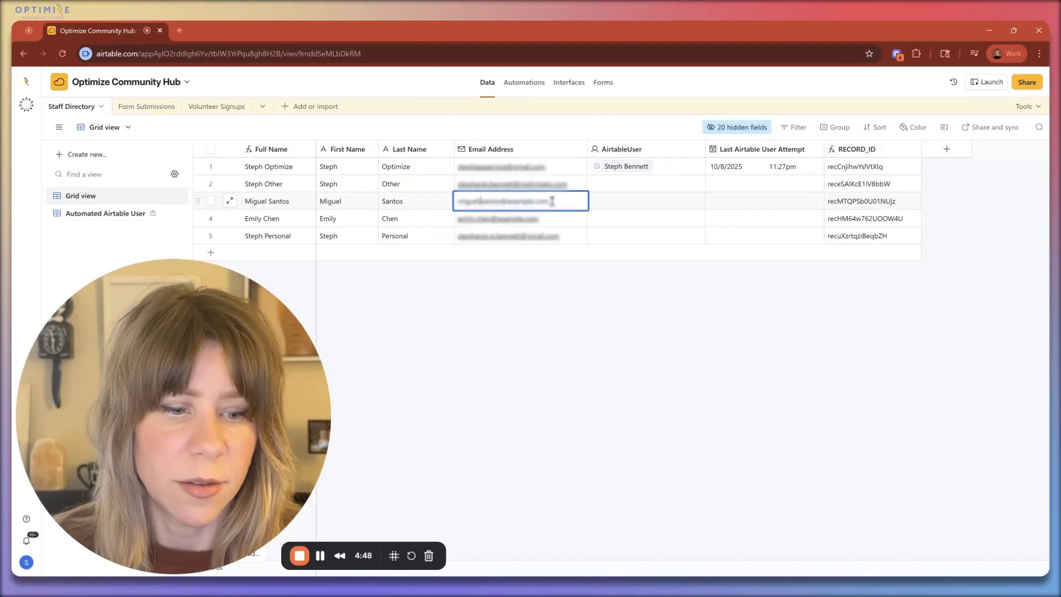
type("y.")
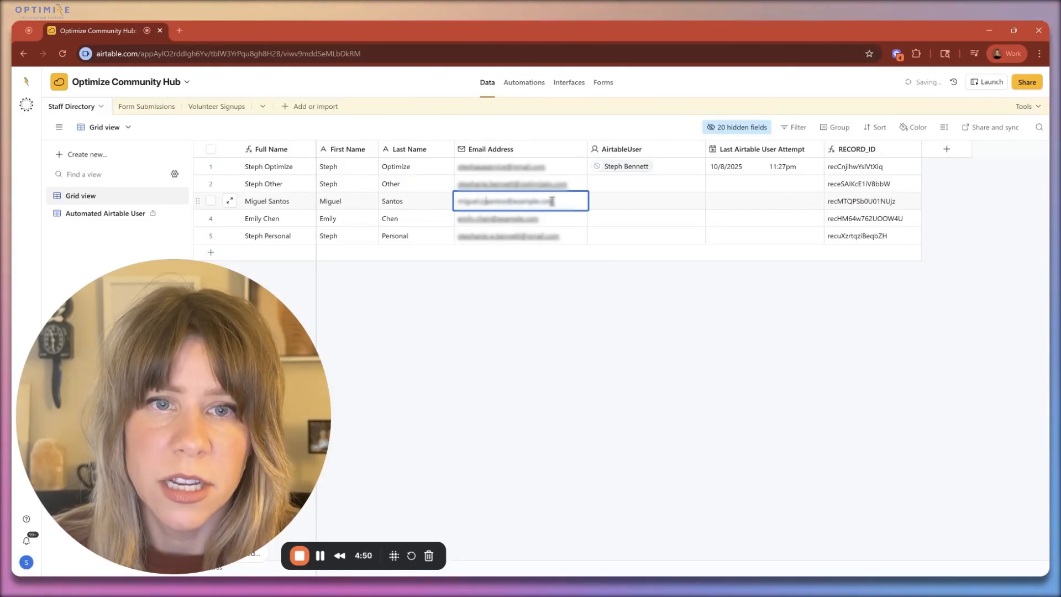
left_click(721, 393)
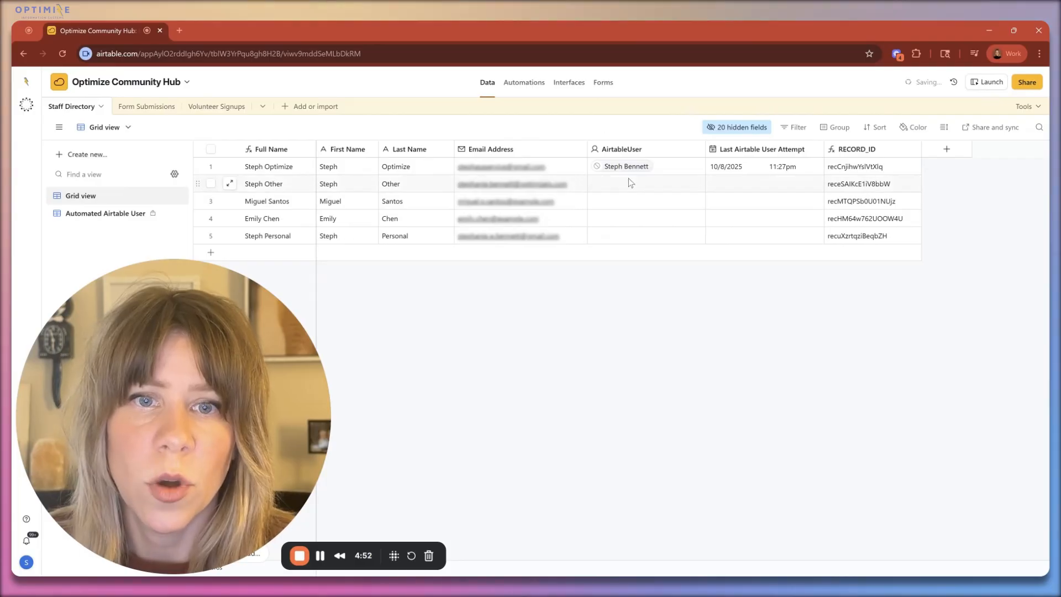
Step: Examine the automation's run history, expanding both Update record actions of the latest run
left_click(524, 81)
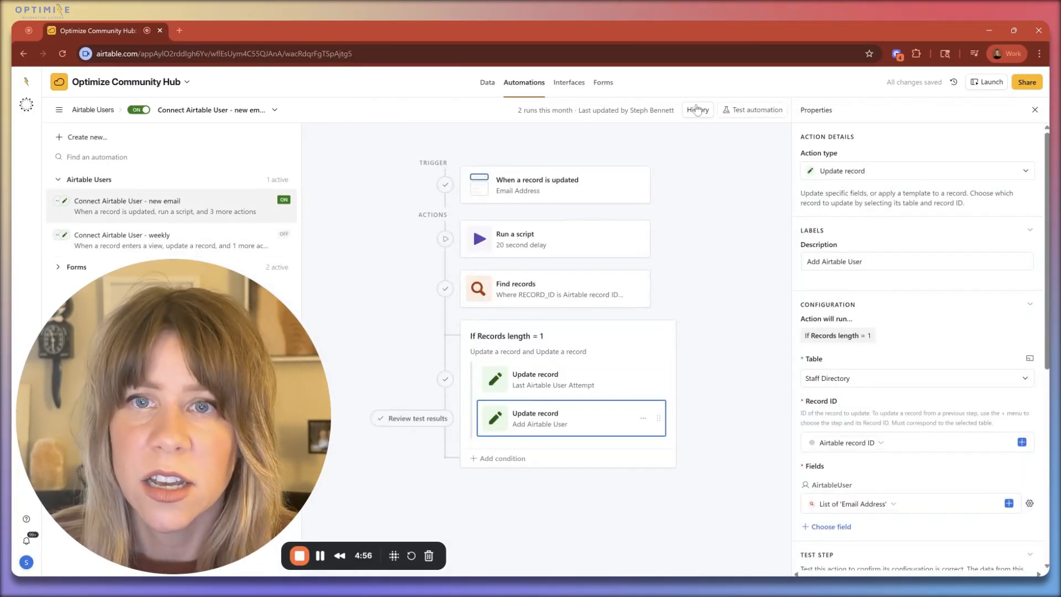
left_click(697, 110)
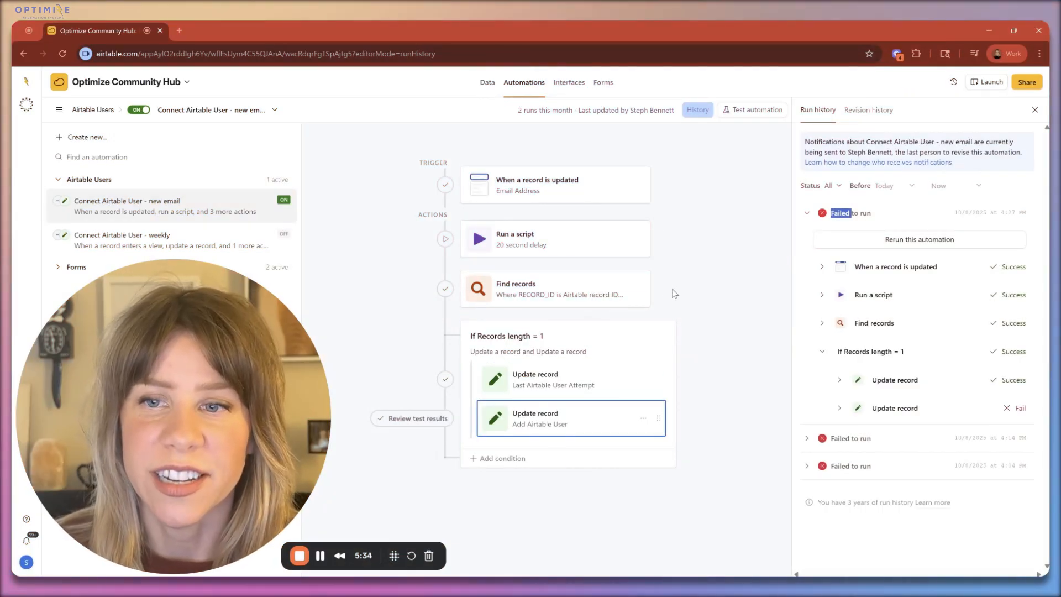
left_click(907, 215)
left_click(909, 216)
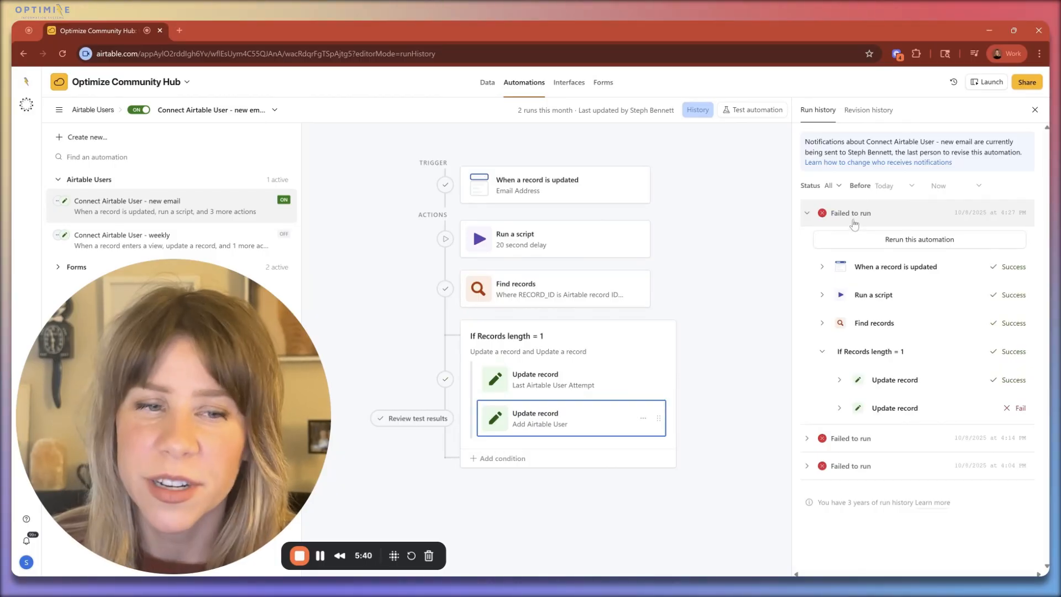
left_click(840, 380)
scroll(943, 512, "down", 3)
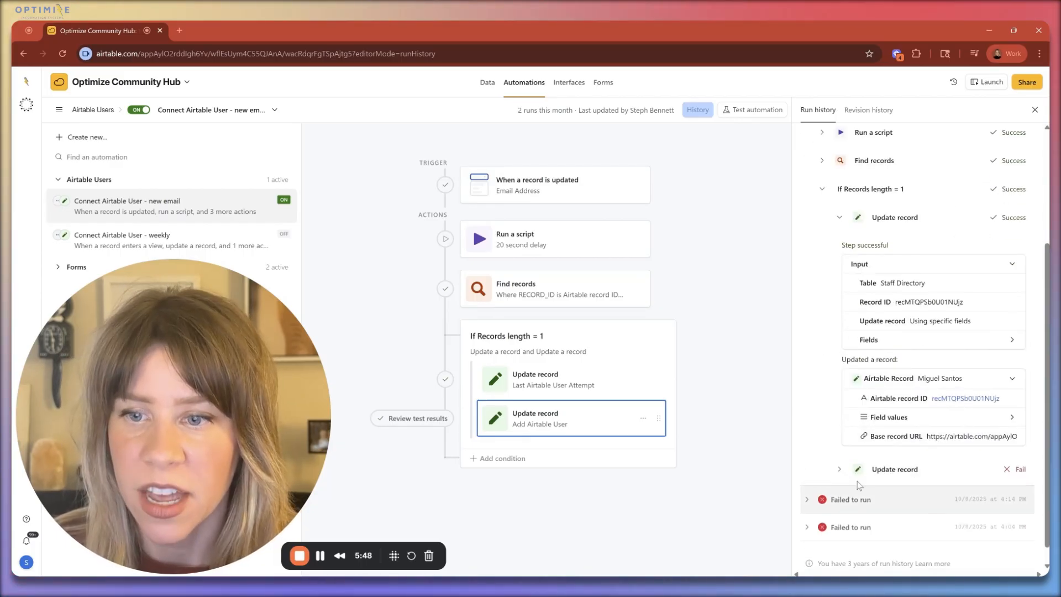
left_click(917, 470)
scroll(915, 442, "down", 2)
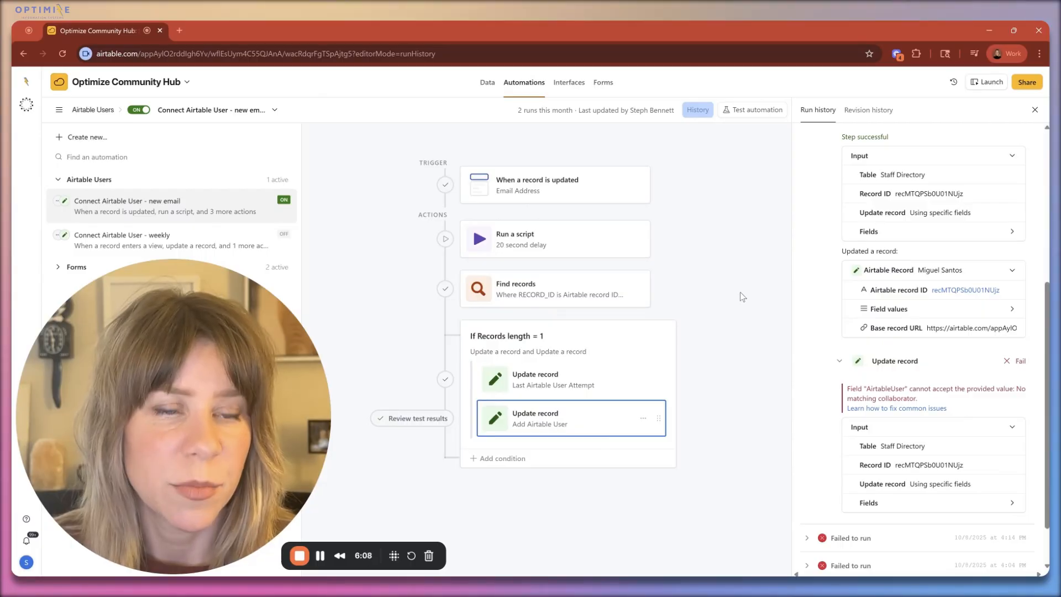
Step: Set the second Staff Directory record's Last Airtable User Attempt date to 9/1/2025
left_click(487, 83)
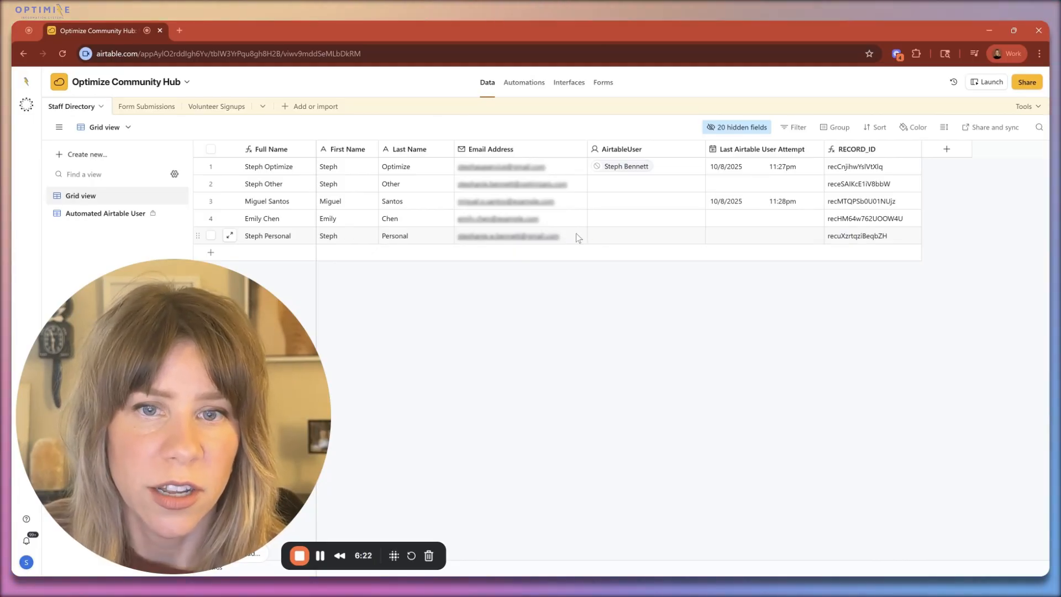
double_click(747, 184)
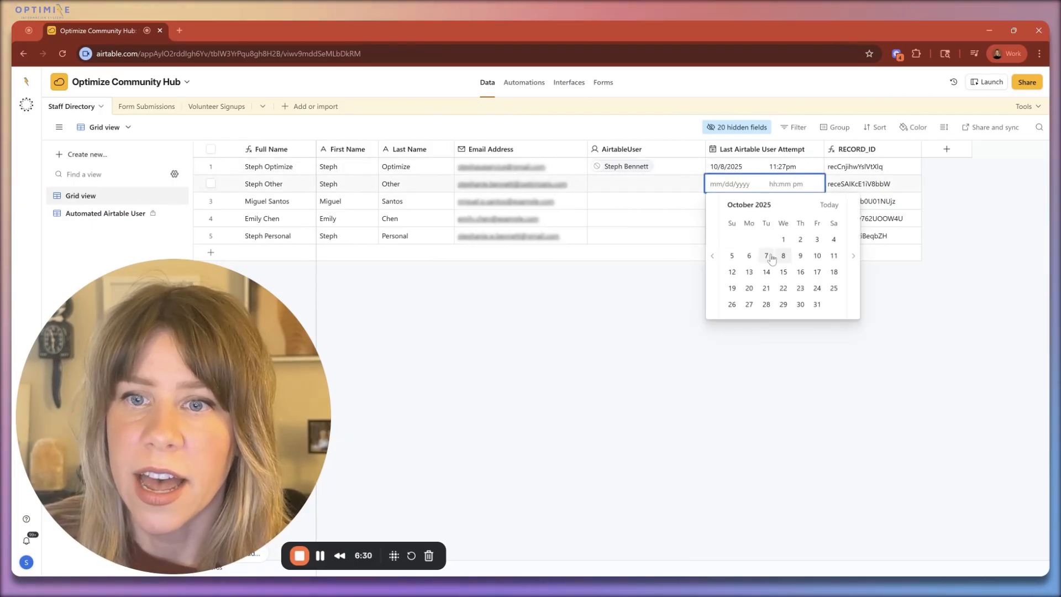
left_click(712, 256)
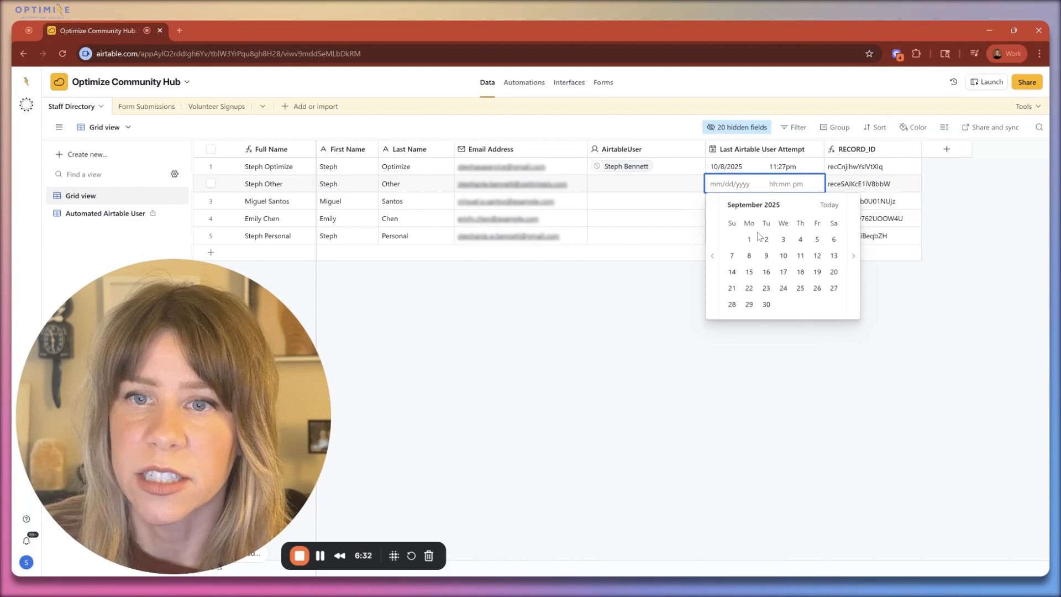
left_click(749, 239)
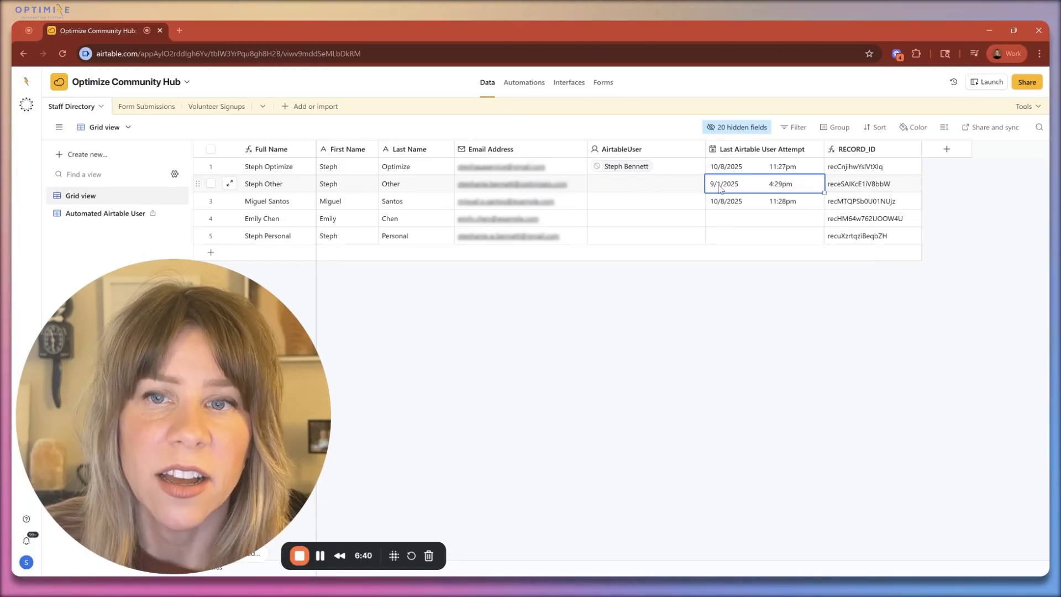
left_click(660, 337)
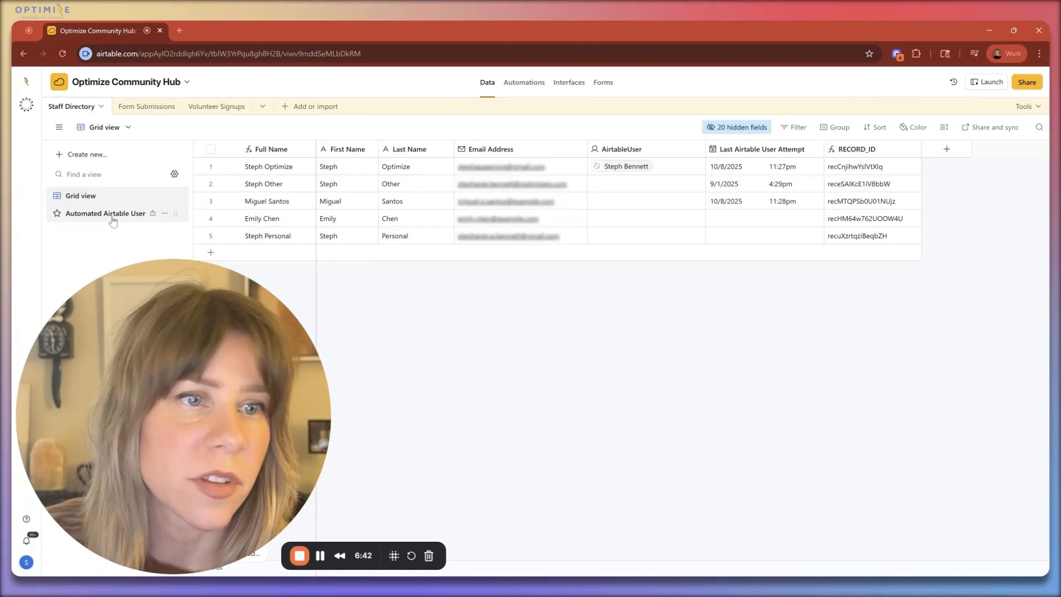
Step: Review the filter conditions of the Automated Airtable User view and apply them unchanged
left_click(91, 216)
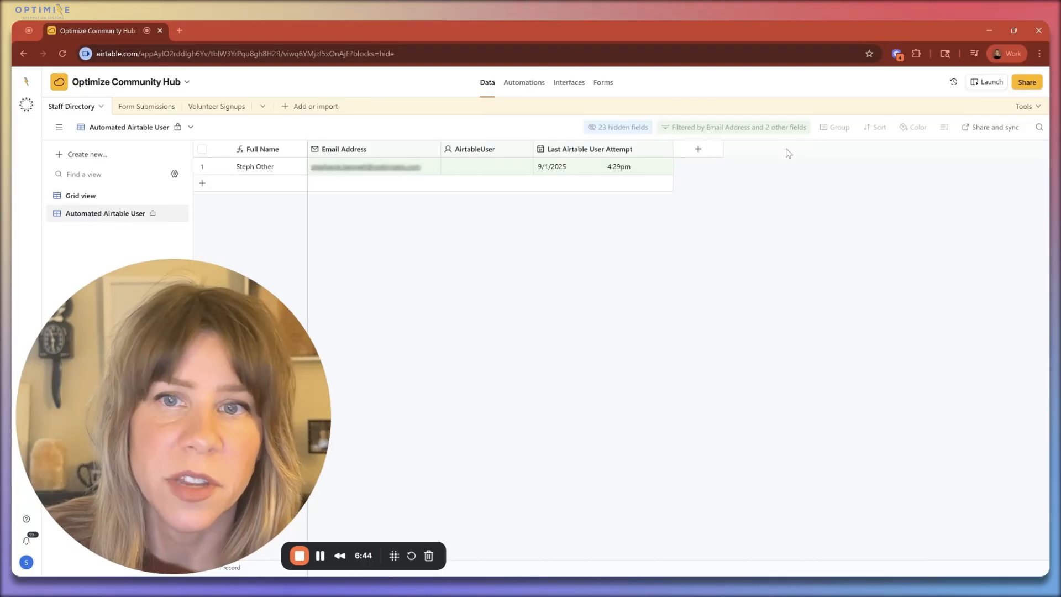
left_click(750, 126)
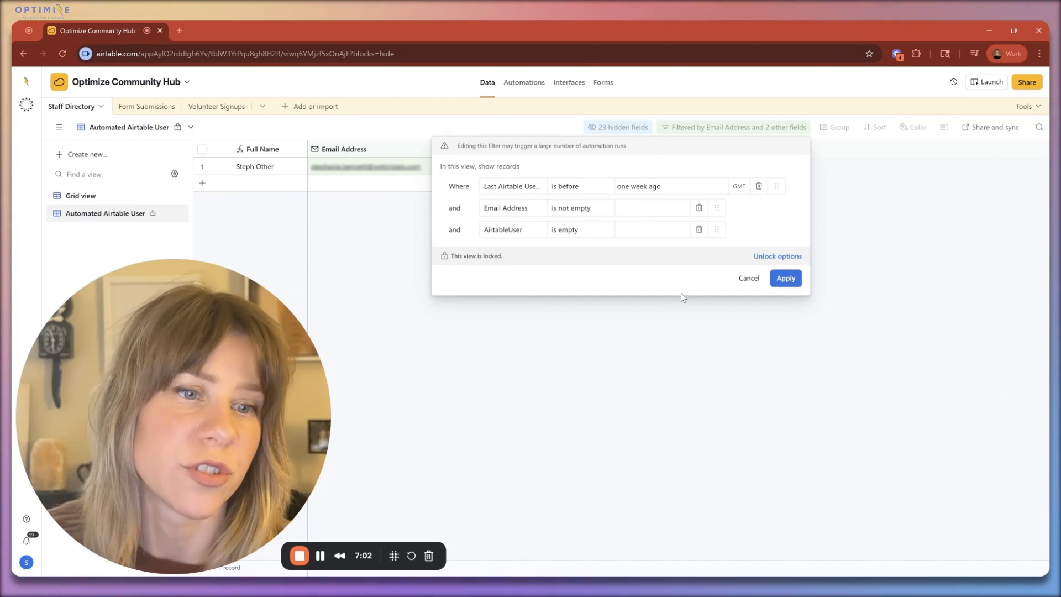
left_click(788, 279)
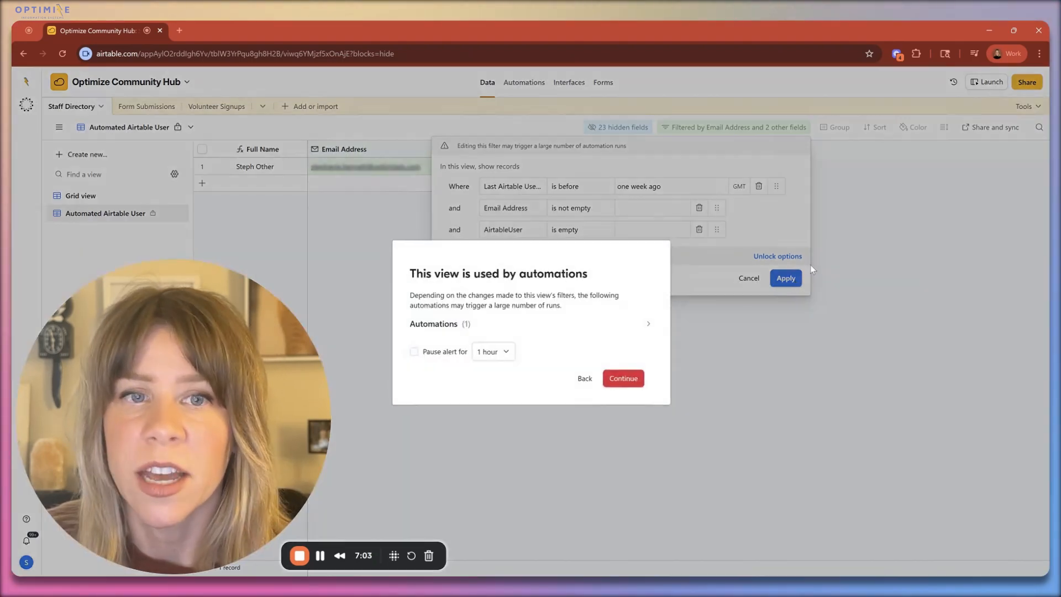
left_click(624, 381)
Step: Test the "When a record enters a view" trigger of the "Connect Airtable User - weekly" automation with a chosen record
left_click(539, 88)
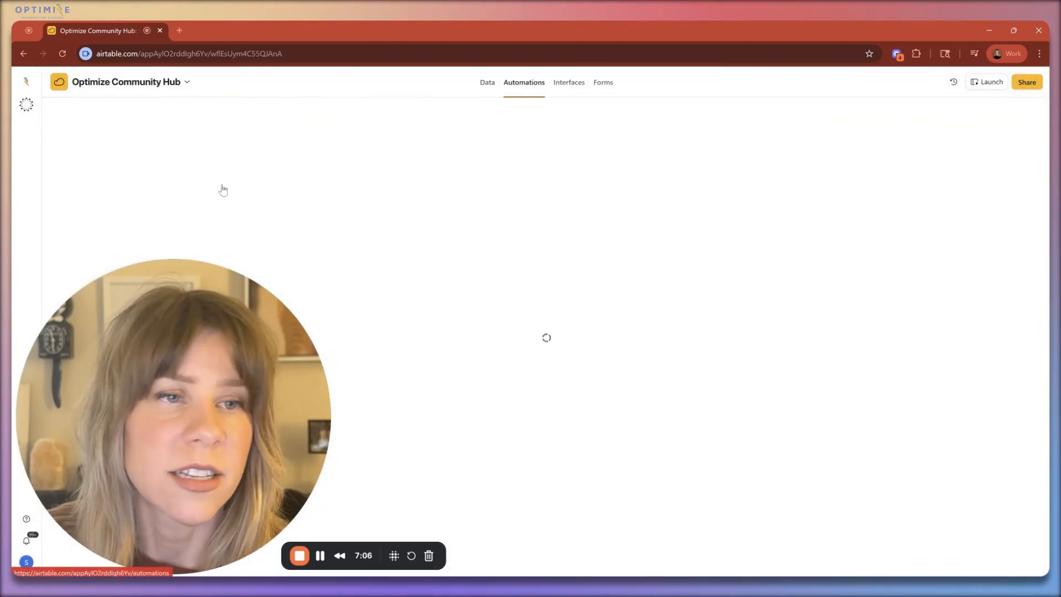
left_click(247, 244)
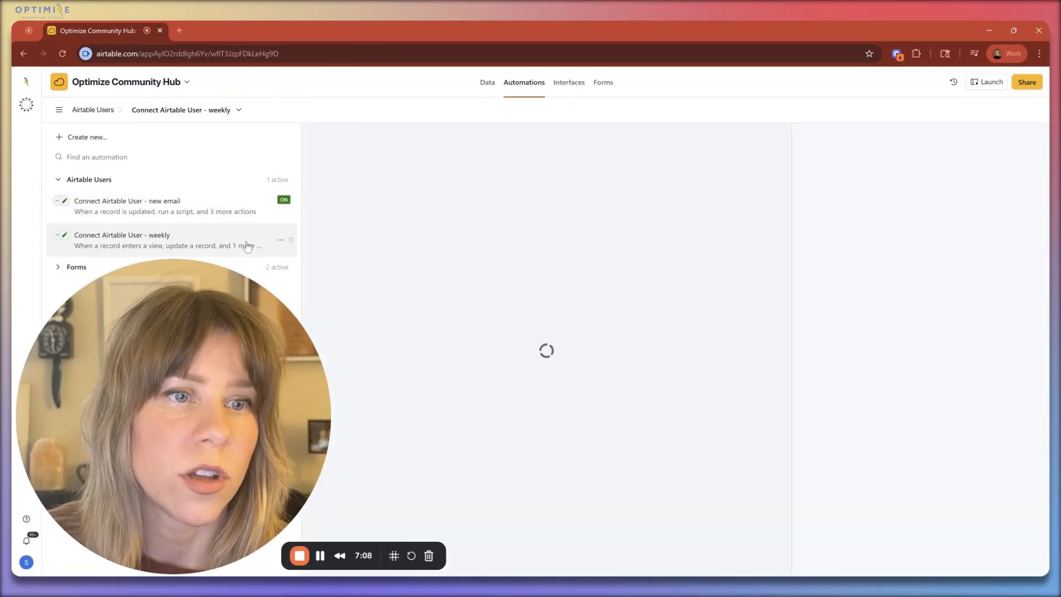
left_click(539, 193)
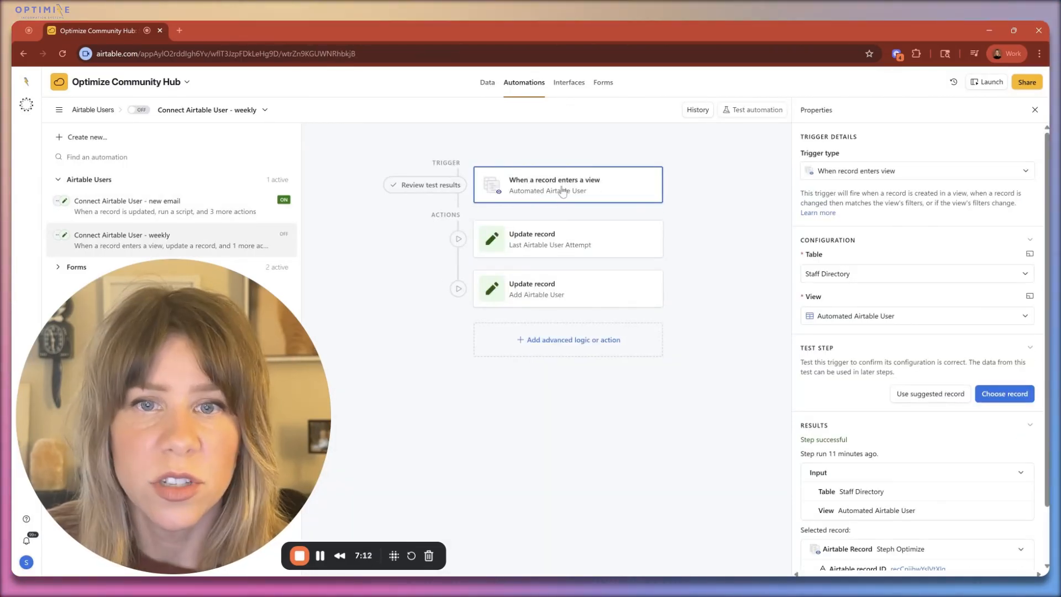
scroll(857, 345, "down", 1)
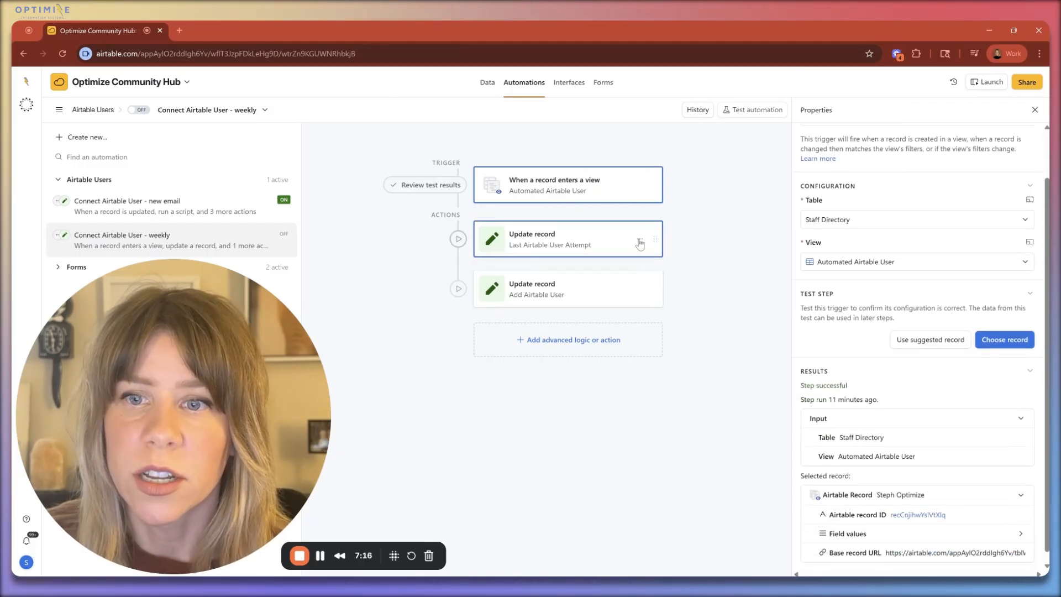
left_click(1005, 339)
left_click(665, 228)
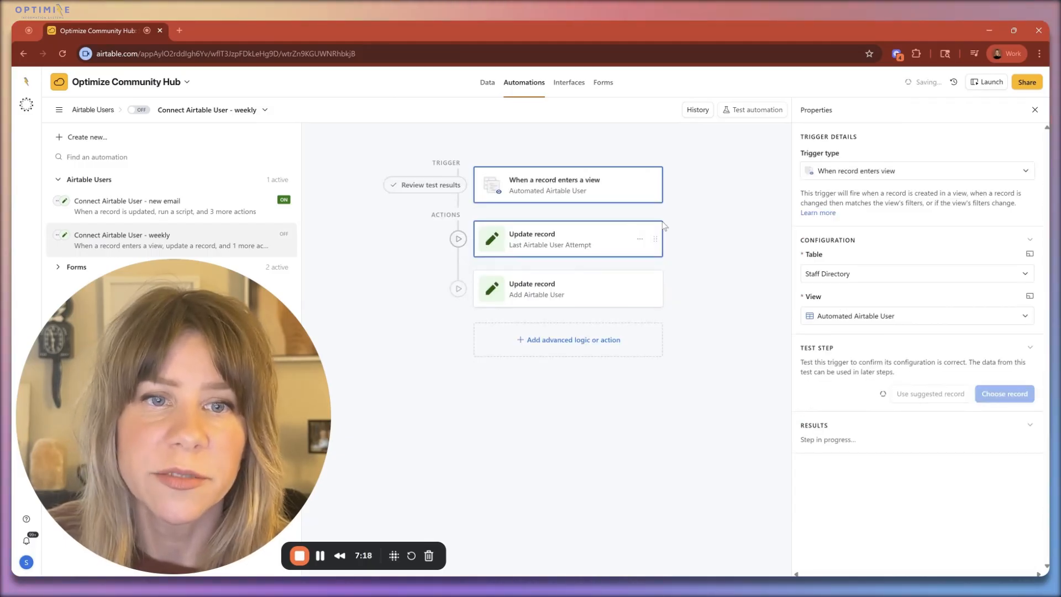
Step: Test the weekly automation's "Last Airtable User Attempt" Update record action by running it as configured, and close the result
left_click(665, 228)
scroll(938, 447, "down", 1)
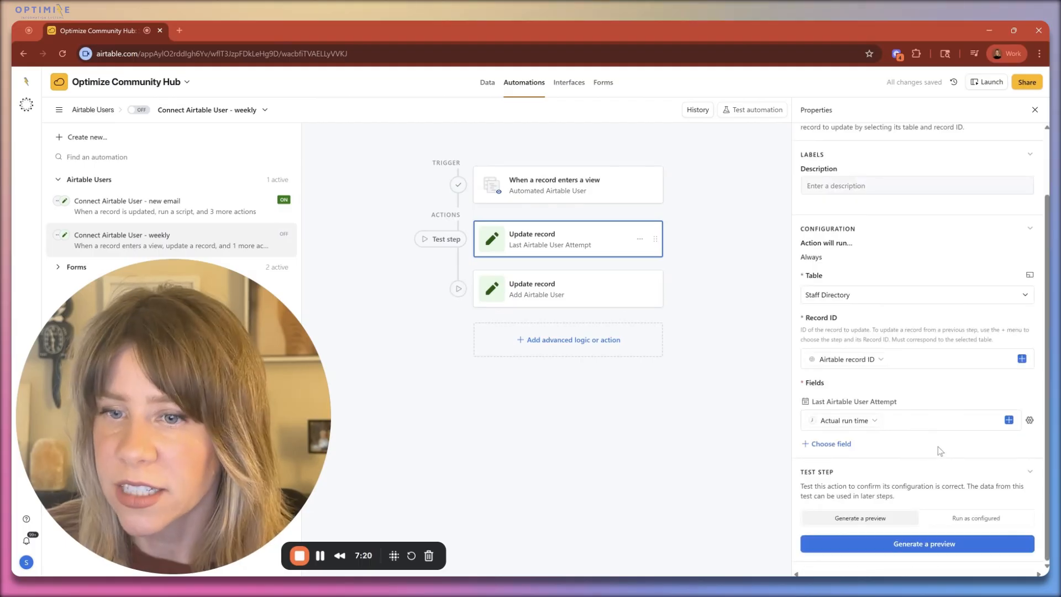
left_click(964, 518)
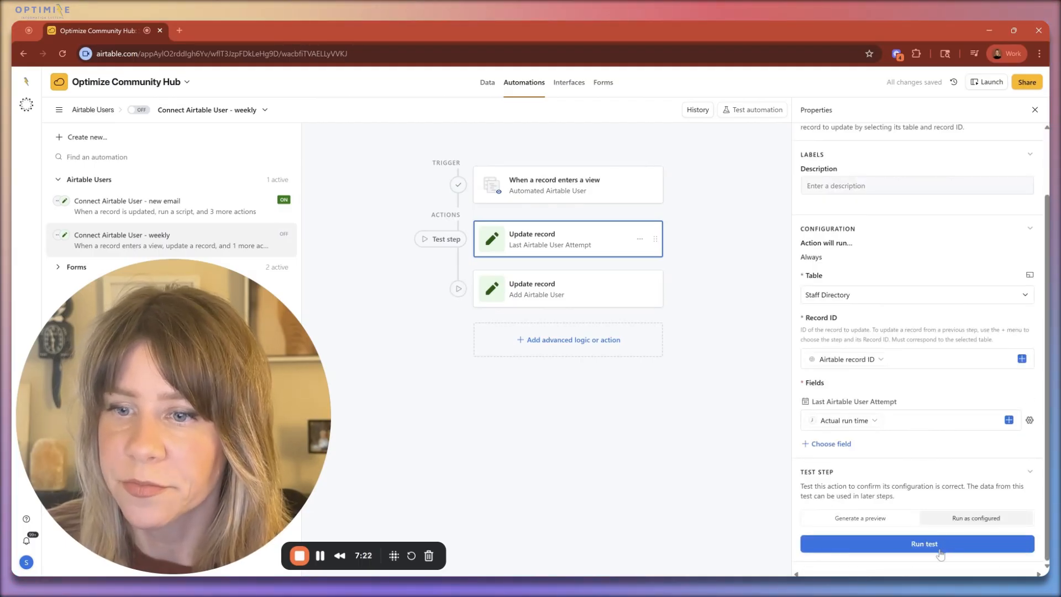
left_click(939, 545)
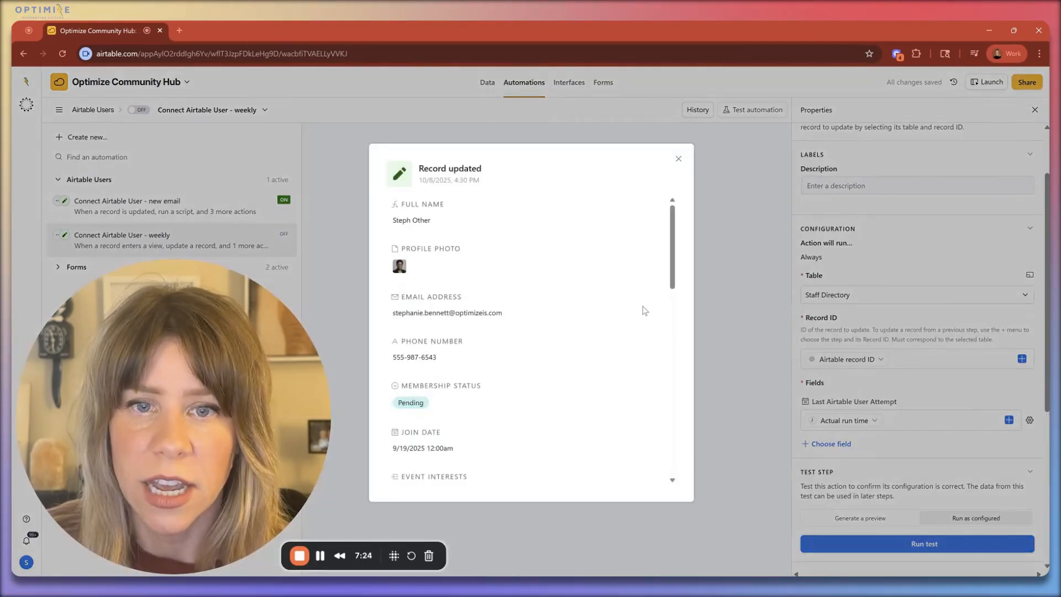
left_click(723, 239)
Step: Test the "Add Airtable User" Update record action by running it as configured, and close the result
left_click(519, 293)
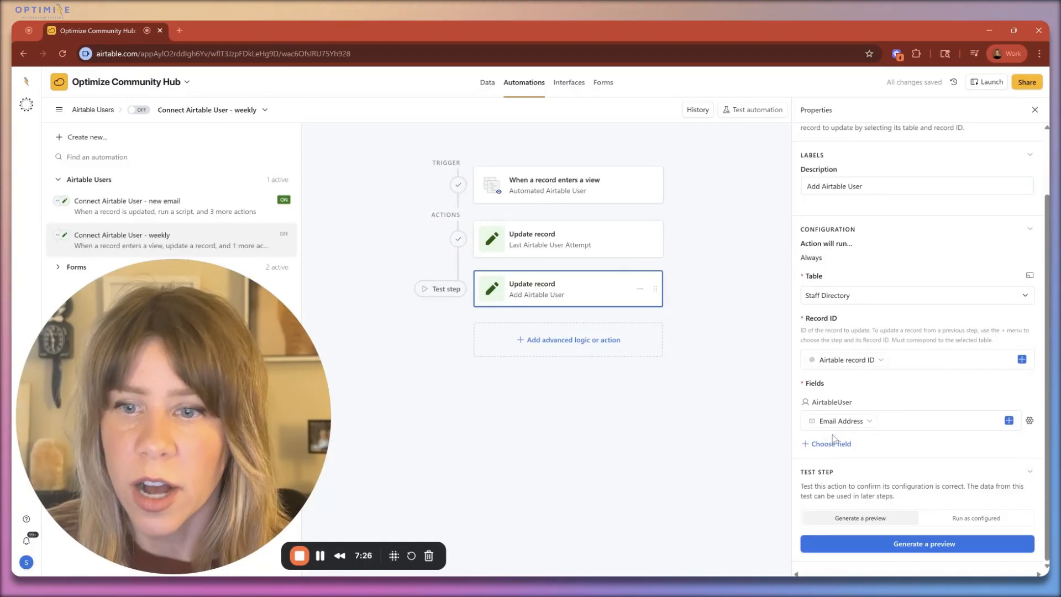
left_click(966, 519)
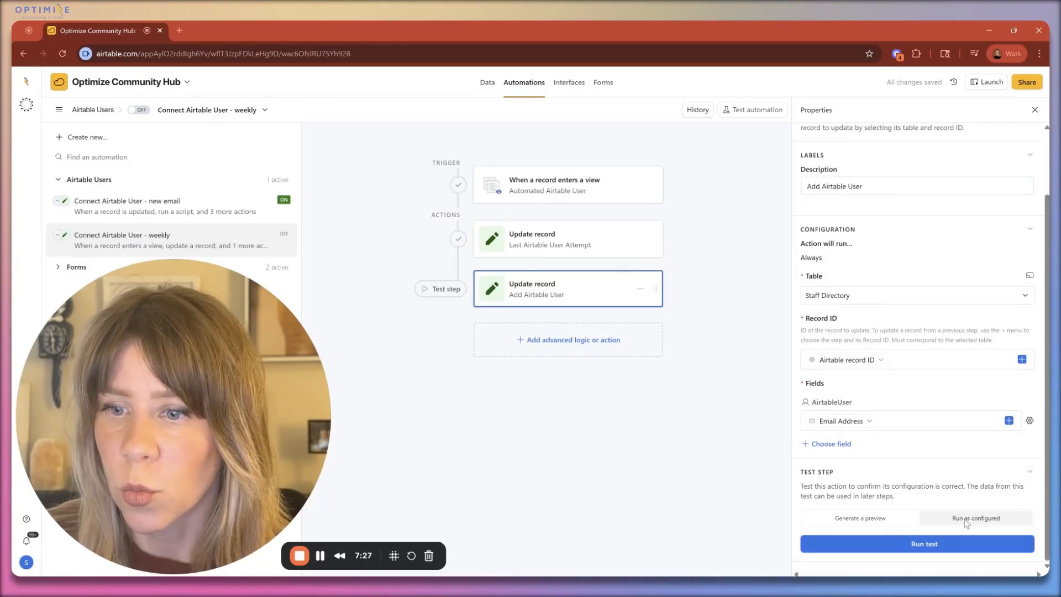
left_click(928, 545)
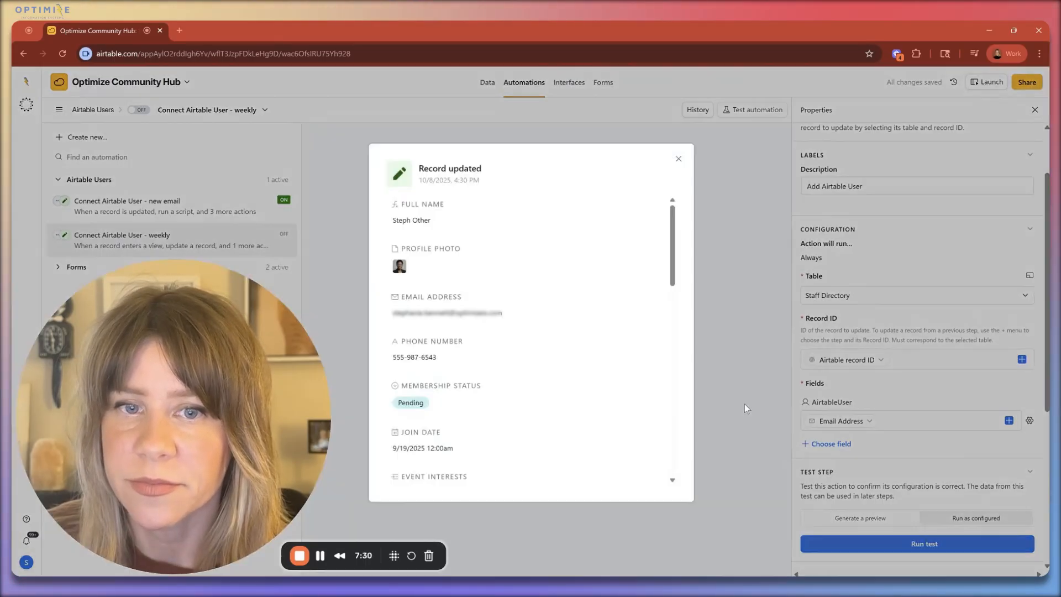
left_click(708, 124)
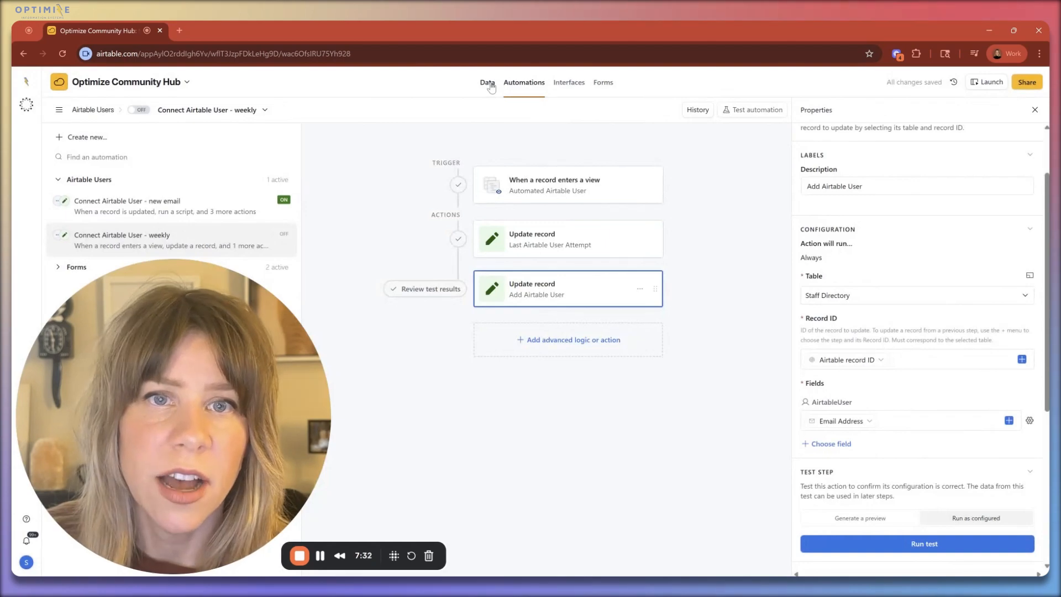
Step: Check the Automated Airtable User view and the second record's Last Airtable User Attempt in the Staff Directory's Grid view
left_click(489, 84)
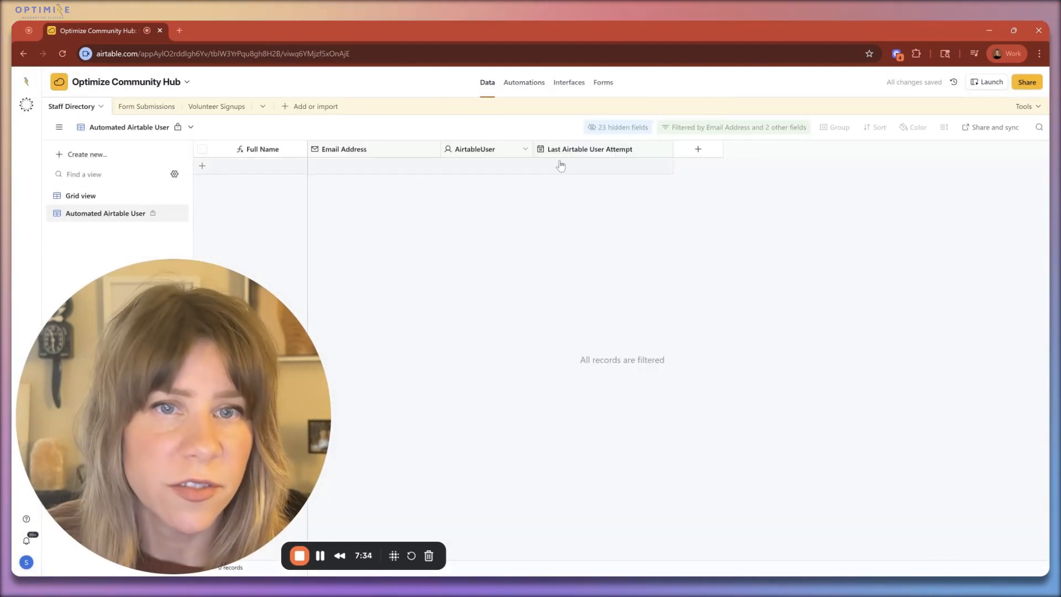
left_click(109, 199)
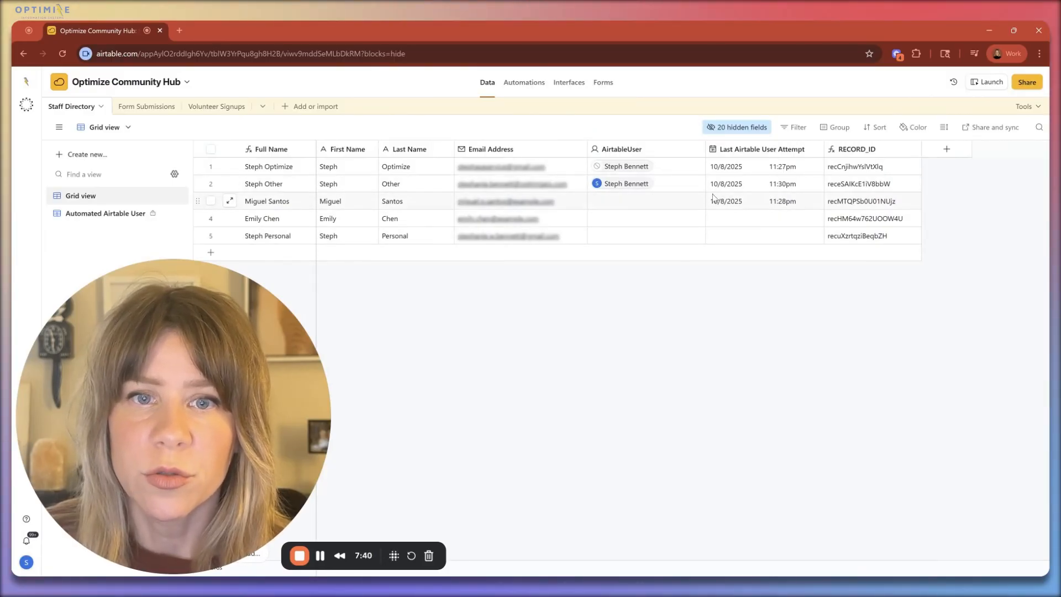
left_click(735, 187)
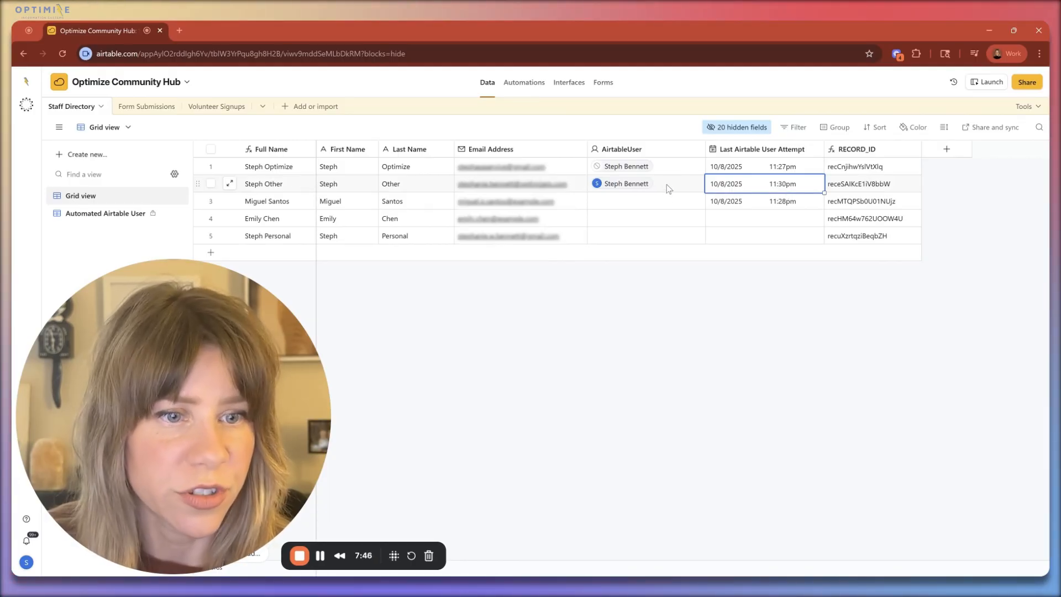
Step: Turn on the "Connect Airtable User - weekly" automation and return to the Staff Directory's Grid view
left_click(524, 82)
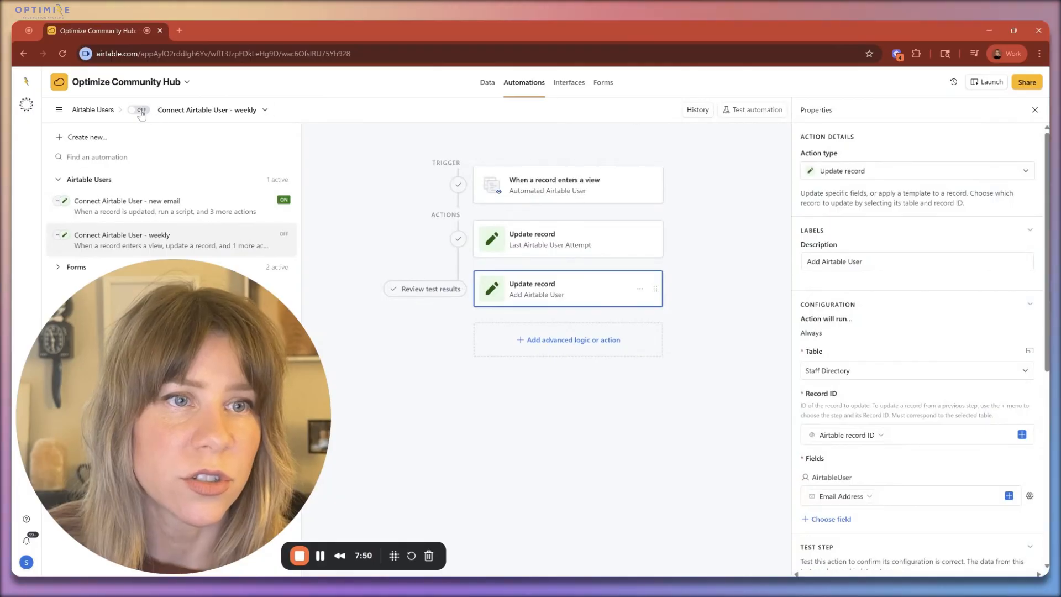
left_click(488, 84)
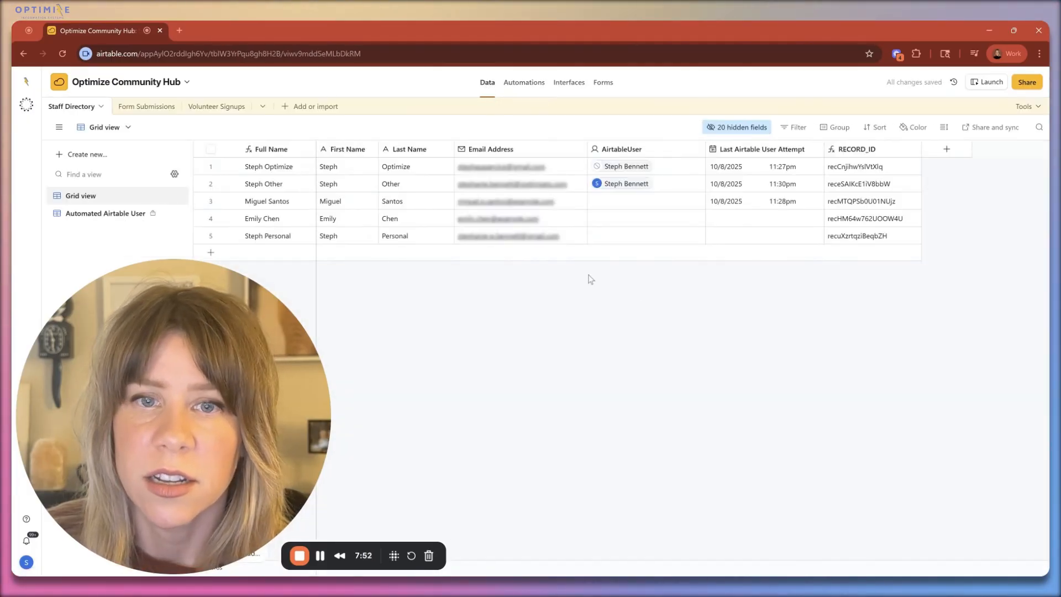
Step: Set the Last Airtable User Attempt date to 9/30/2025 for the fifth and fourth Staff Directory records
double_click(736, 237)
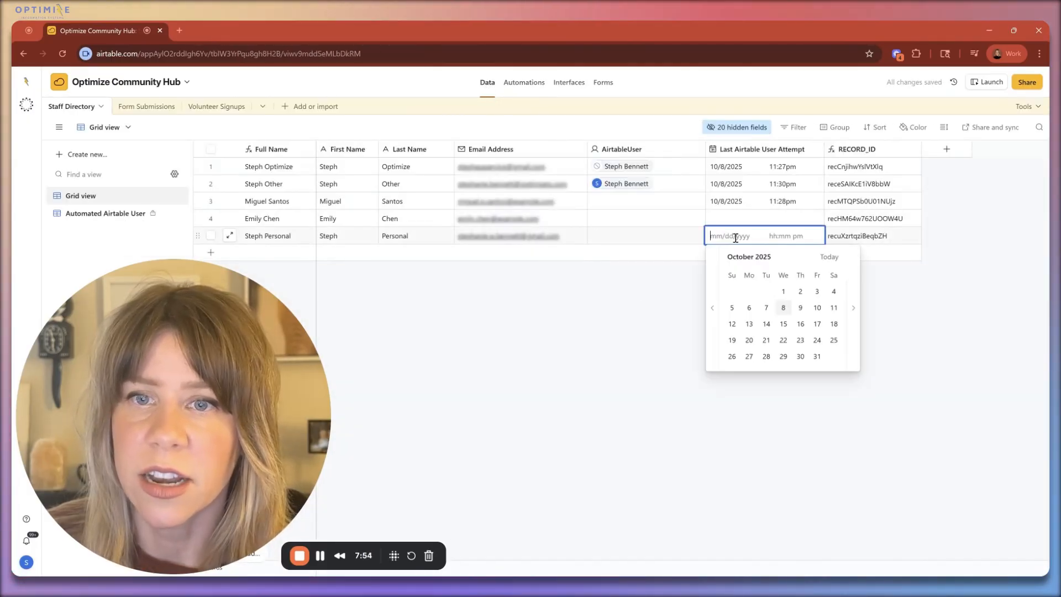
left_click(712, 308)
left_click(767, 356)
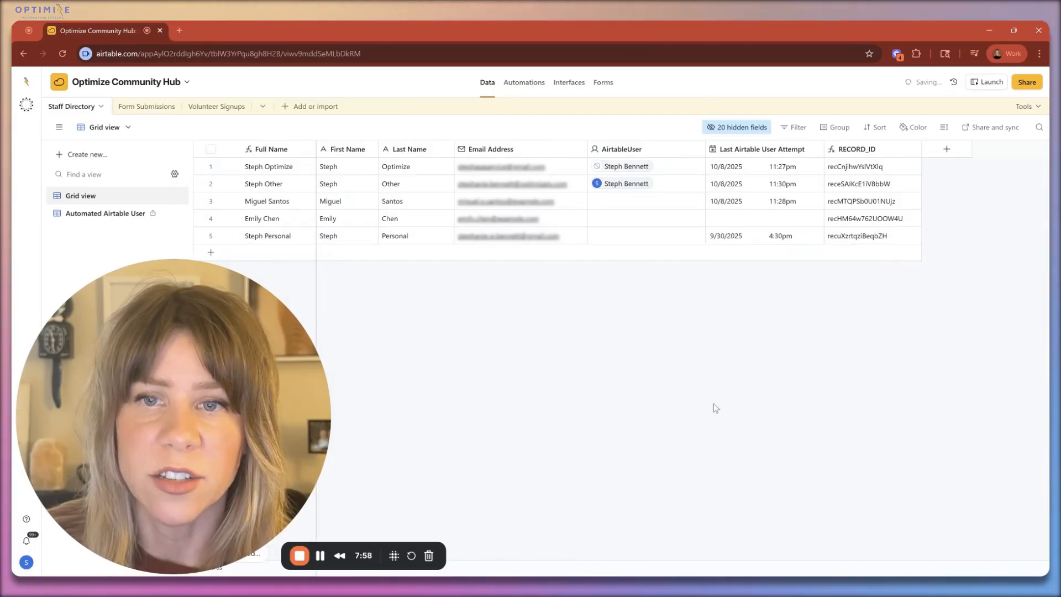
left_click(733, 217)
left_click(733, 217)
left_click(714, 285)
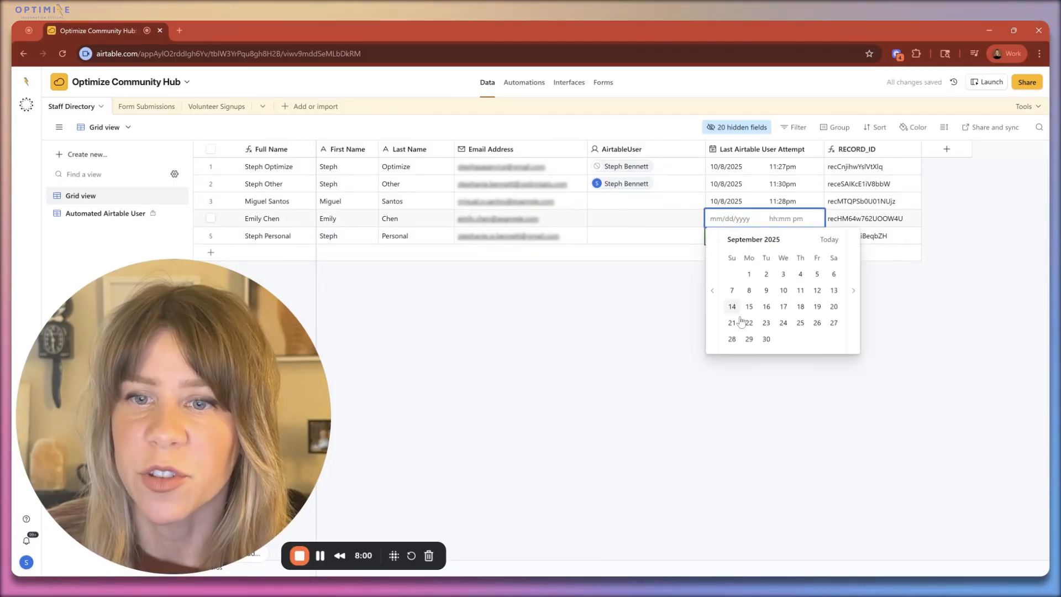
left_click(765, 340)
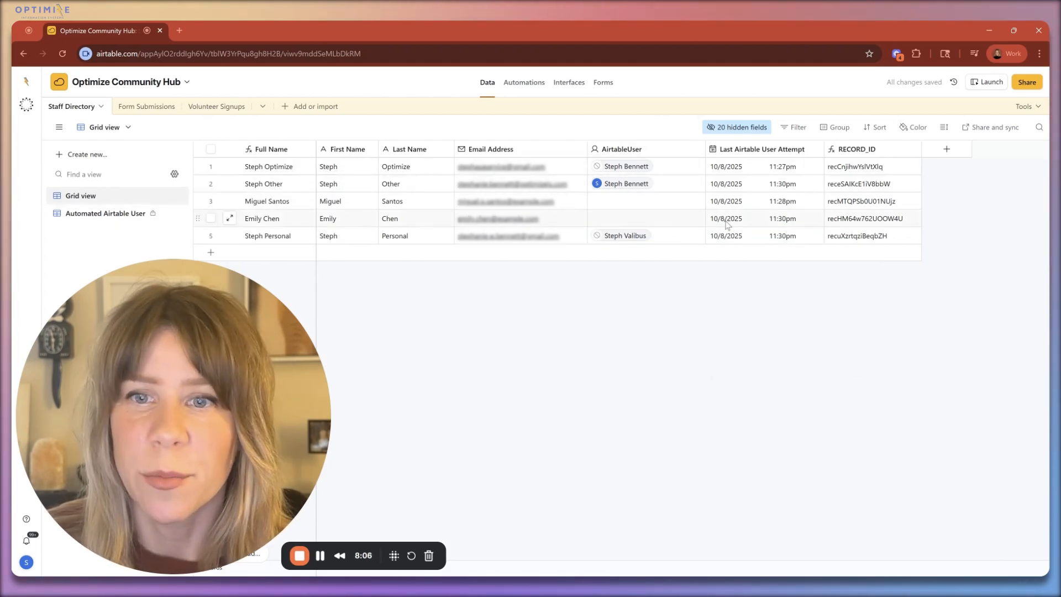
Step: Check the Automated Airtable User view and the weekly automation's run history, and return to the Staff Directory's Grid view
left_click(139, 215)
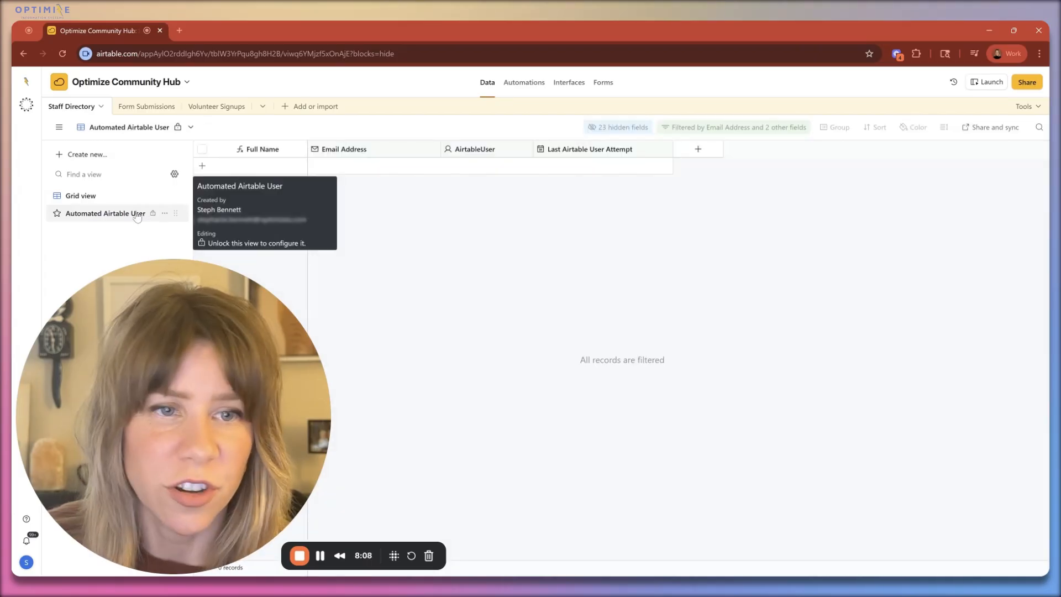
left_click(105, 197)
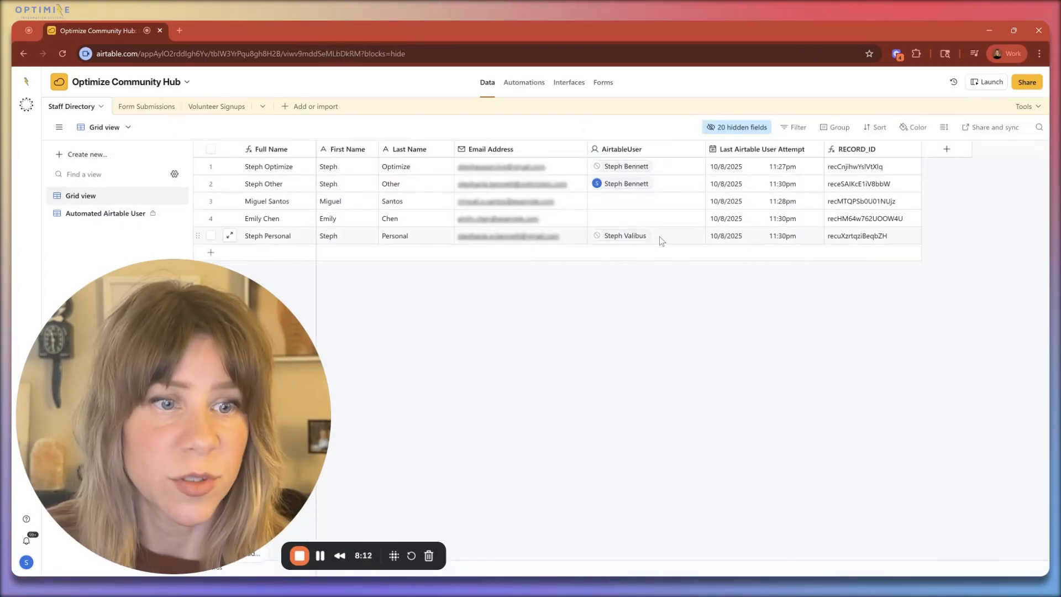
left_click(523, 84)
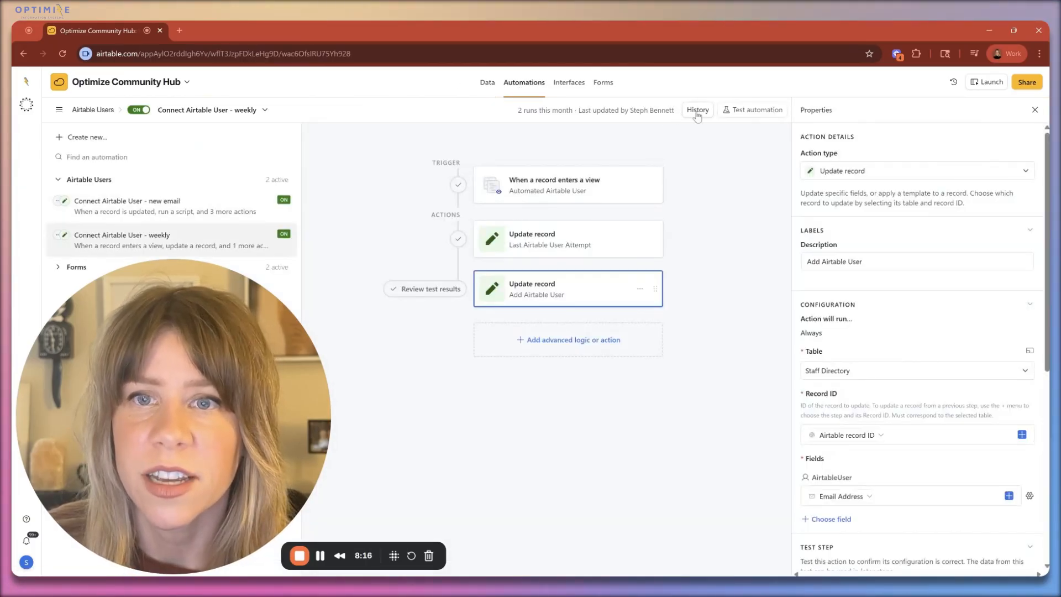
left_click(698, 111)
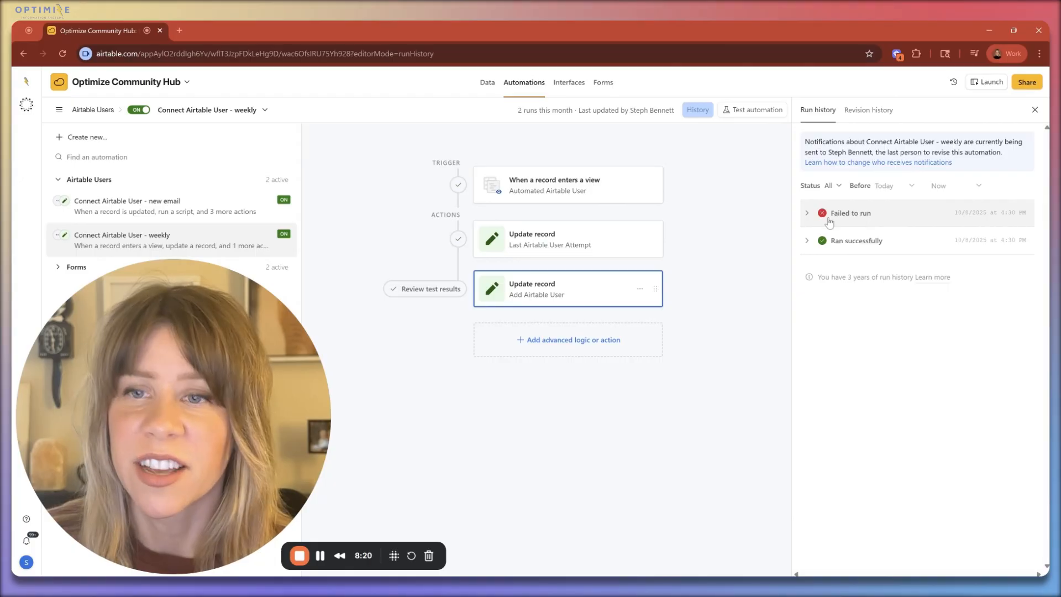
left_click(487, 83)
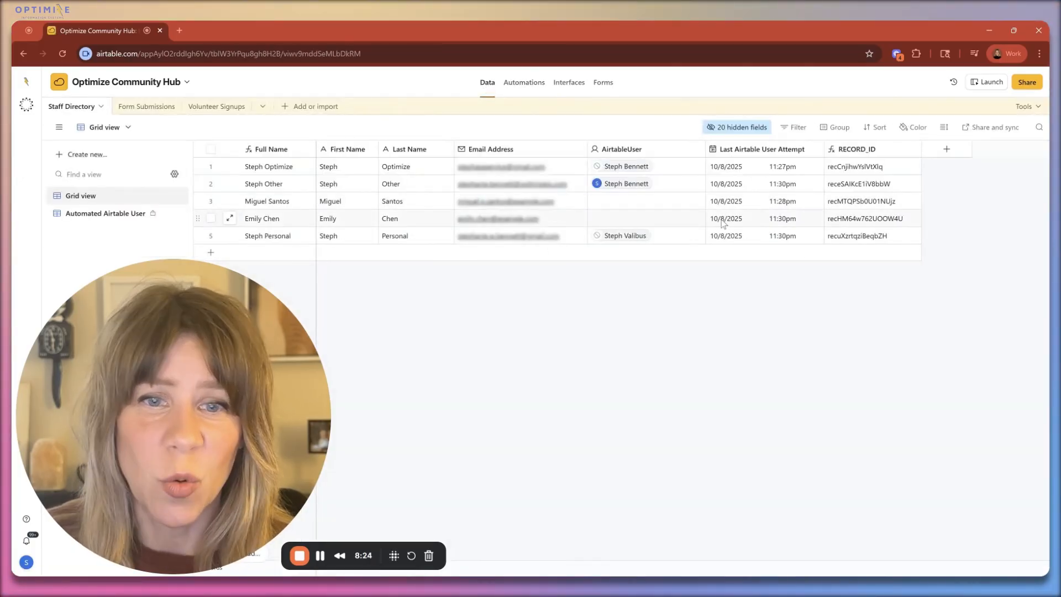